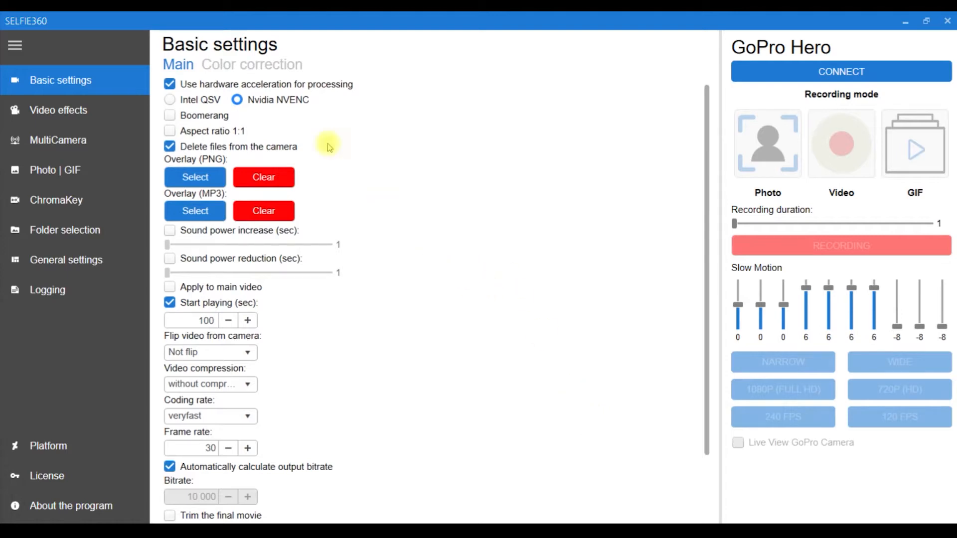
Look over the color correction settings and video preview, and return to the main basic settings.
{"action": "left_click", "coordinate": [272, 77]}
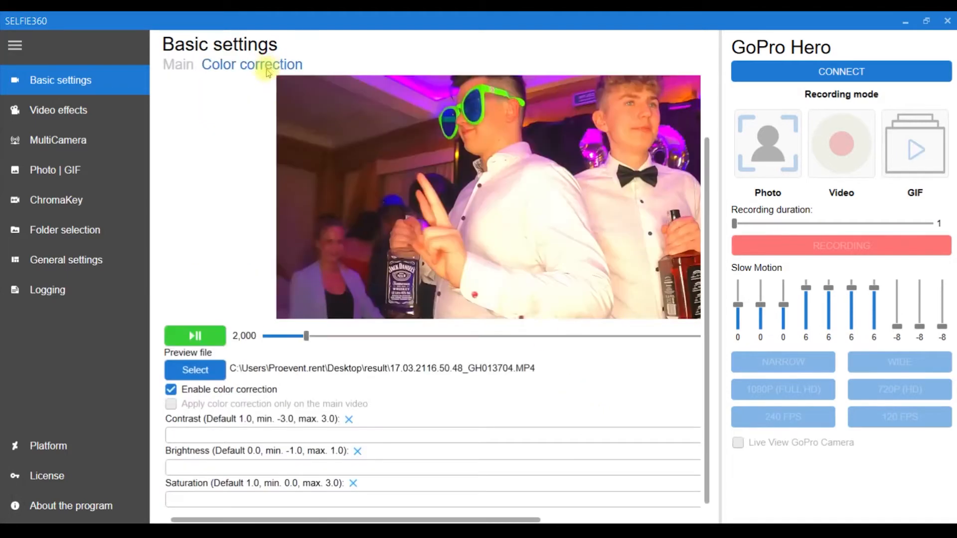
{"action": "scroll", "coordinate": [711, 179], "scroll_direction": "up", "scroll_amount": 1}
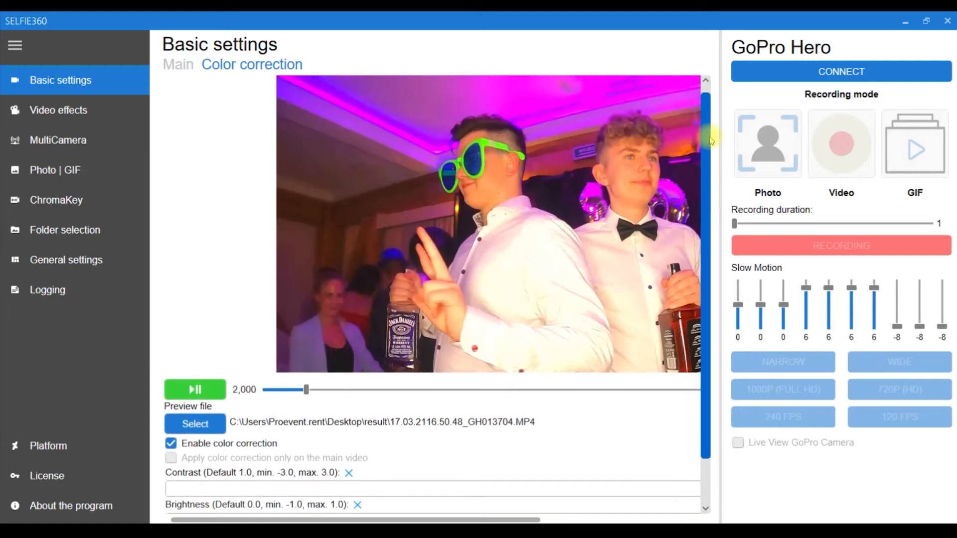
{"action": "scroll", "coordinate": [715, 165], "scroll_direction": "down", "scroll_amount": 1}
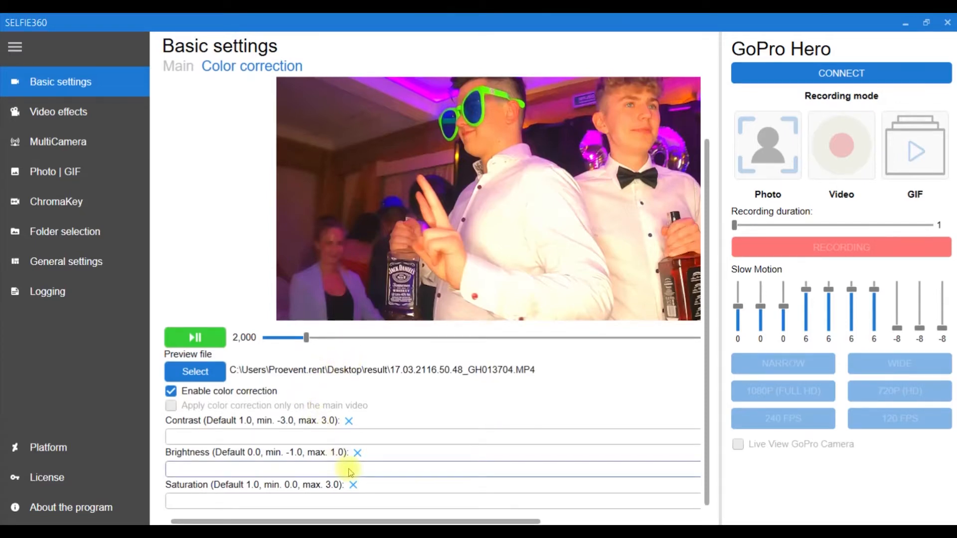
{"action": "left_click", "coordinate": [185, 68]}
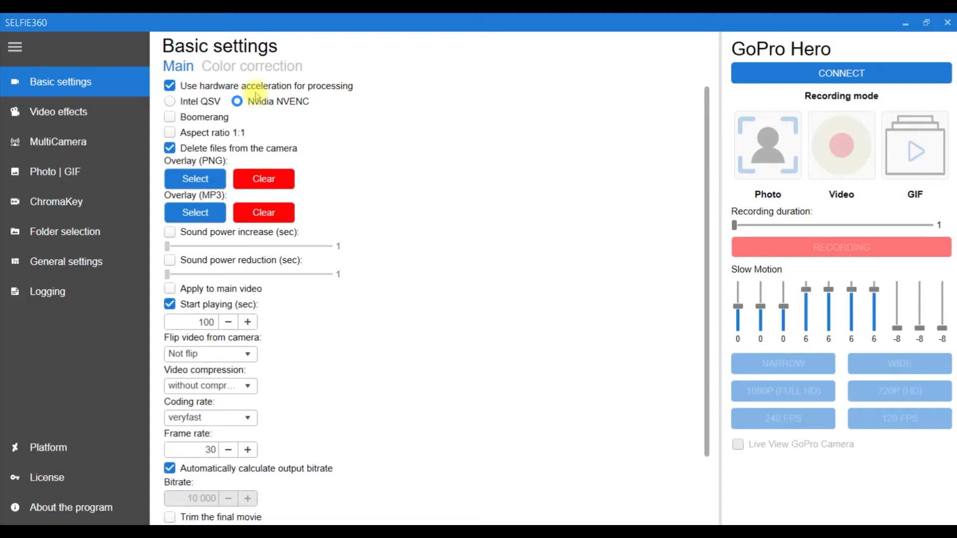
Try out the Intel QSV, Boomerang and Aspect ratio 1:1 options, restoring each to its original state.
{"action": "left_click", "coordinate": [171, 102]}
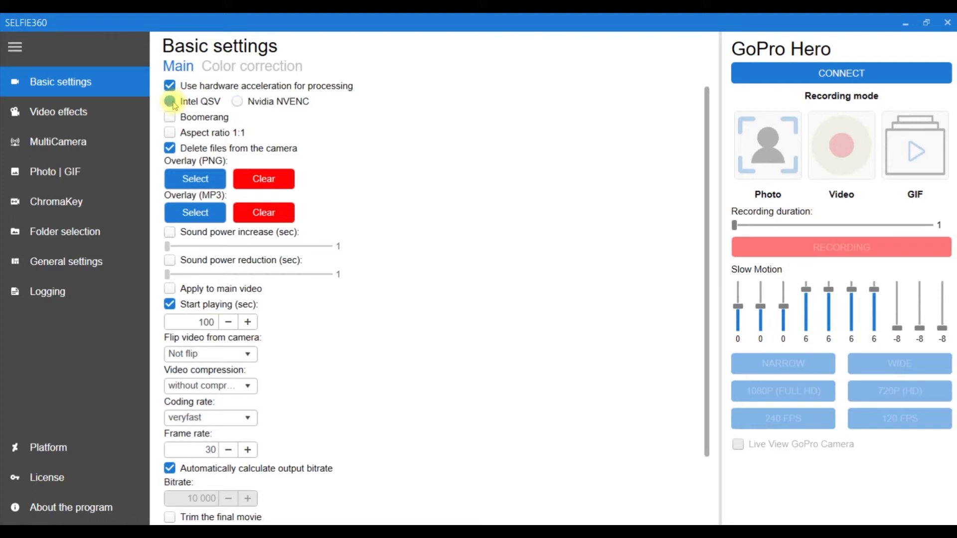
{"action": "left_click", "coordinate": [238, 102]}
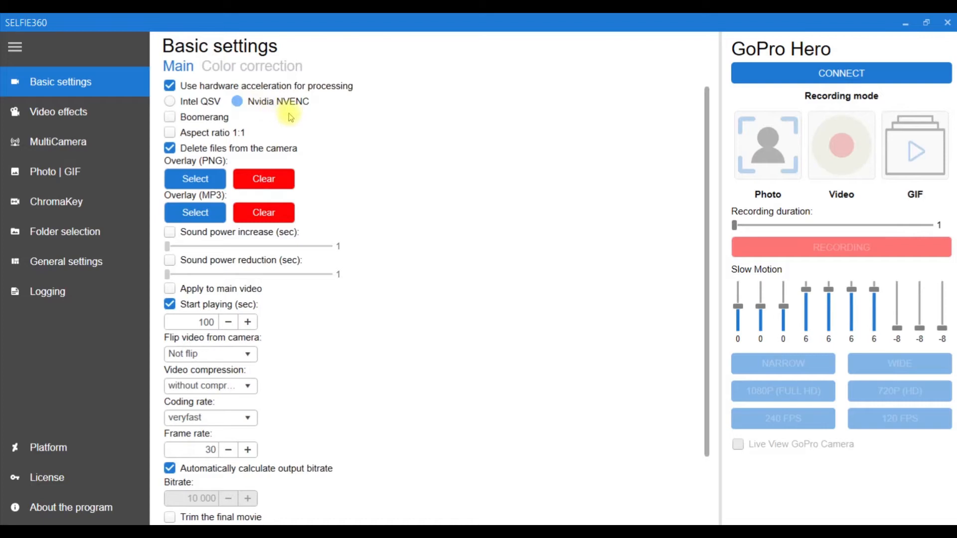
{"action": "left_click", "coordinate": [216, 119]}
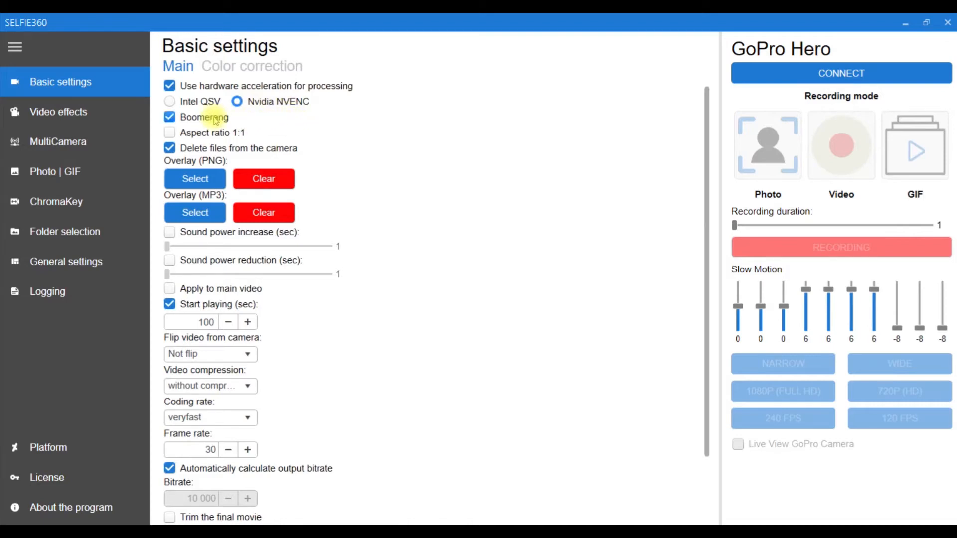
{"action": "left_click", "coordinate": [216, 120]}
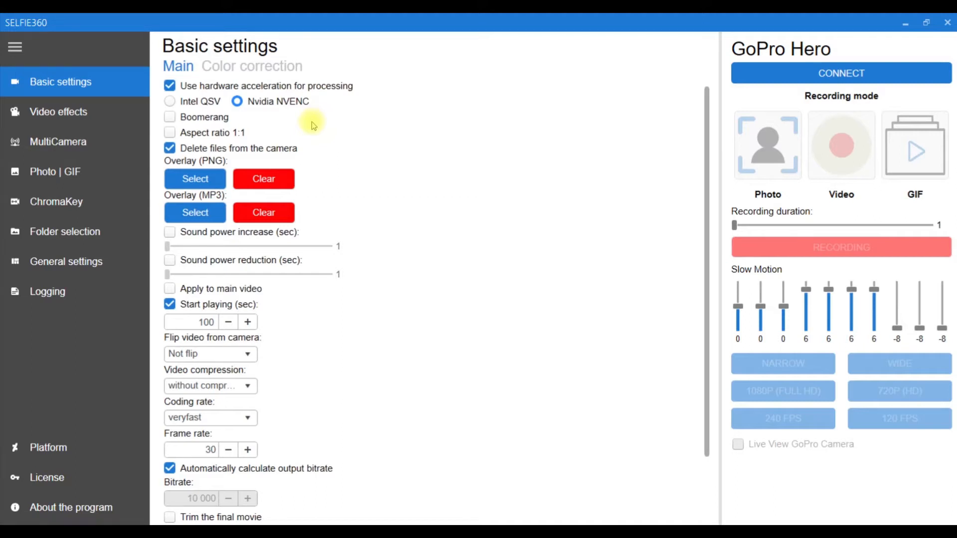
{"action": "left_click", "coordinate": [172, 133]}
{"action": "left_click", "coordinate": [172, 132]}
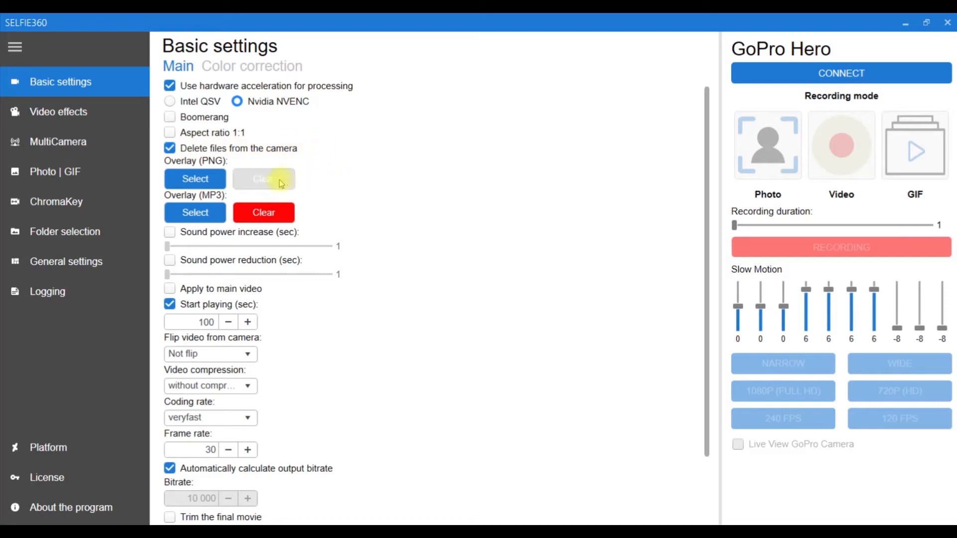
Open the file selection for the PNG and MP3 overlays without choosing a file.
{"action": "left_click", "coordinate": [201, 182]}
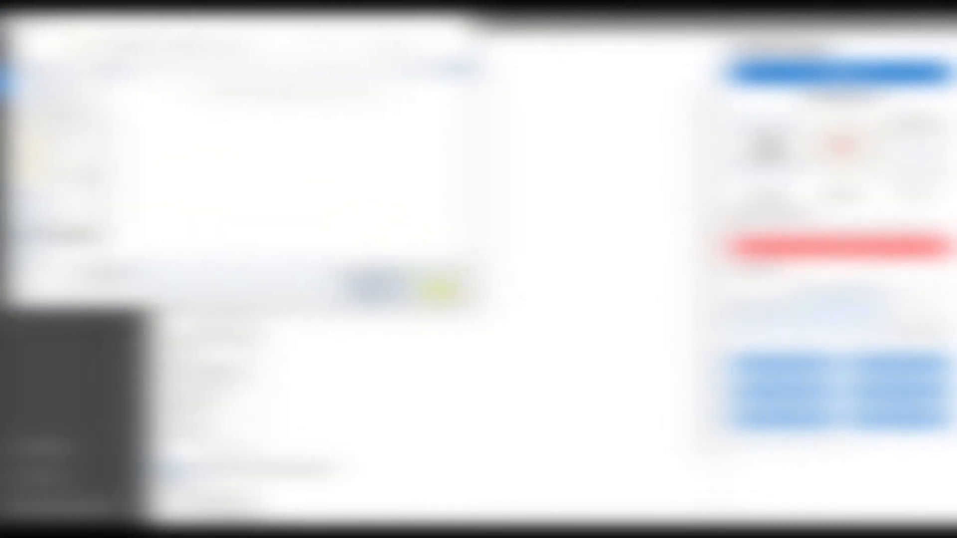
{"action": "left_click", "coordinate": [439, 289]}
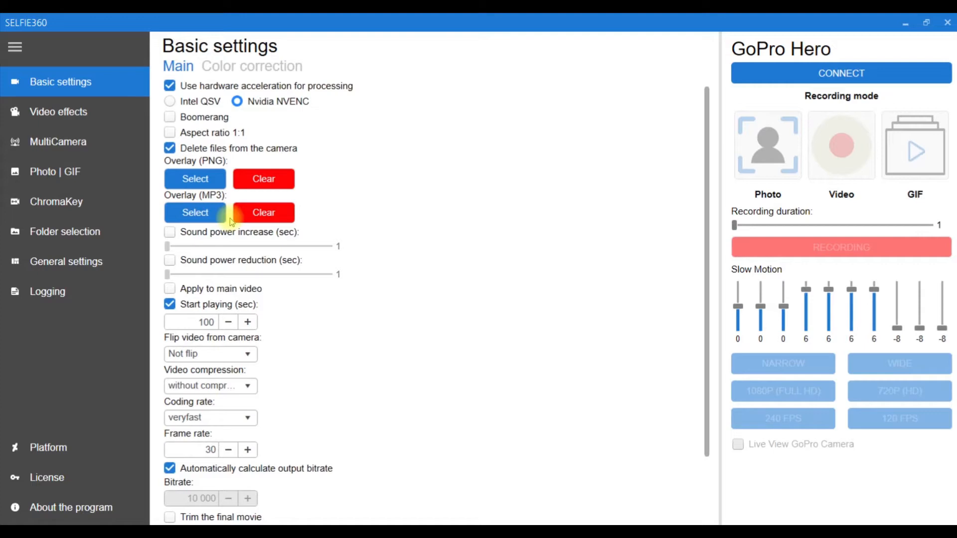
{"action": "left_click", "coordinate": [214, 214]}
Try the sound power increase and the sound power reduction at 2 seconds, and turn both off again.
{"action": "left_click", "coordinate": [170, 233]}
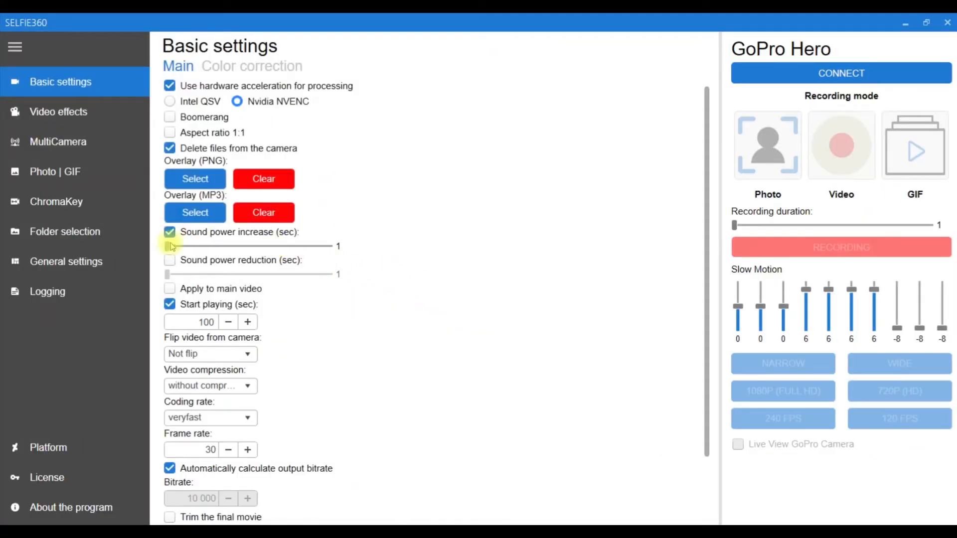
{"action": "mouse_move", "coordinate": [167, 246]}
{"action": "left_mouse_down"}
{"action": "mouse_move", "coordinate": [329, 247]}
{"action": "mouse_move", "coordinate": [180, 248]}
{"action": "left_mouse_up"}
{"action": "left_click", "coordinate": [169, 232]}
{"action": "left_click", "coordinate": [170, 260]}
{"action": "left_click", "coordinate": [171, 273]}
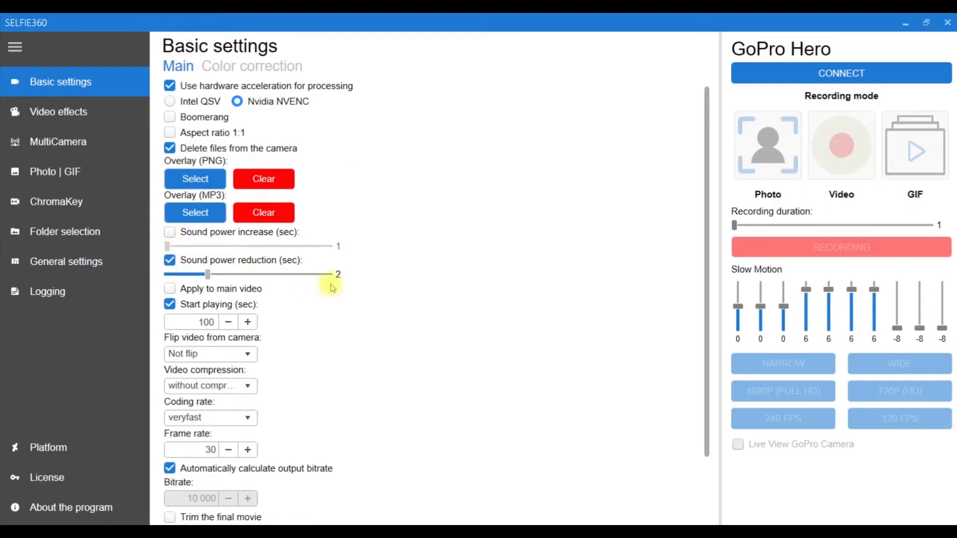
{"action": "left_click_drag", "start_coordinate": [209, 274], "coordinate": [167, 274]}
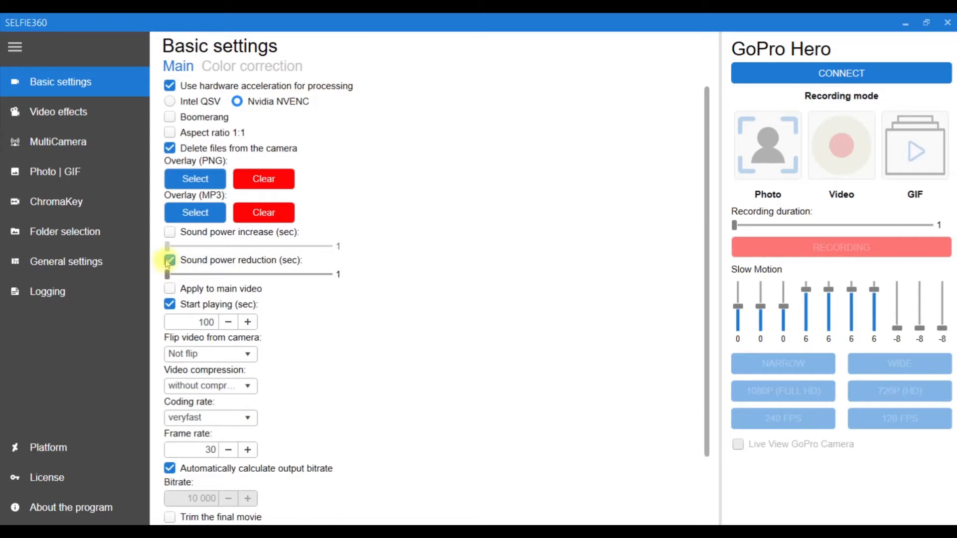
{"action": "left_click", "coordinate": [170, 260]}
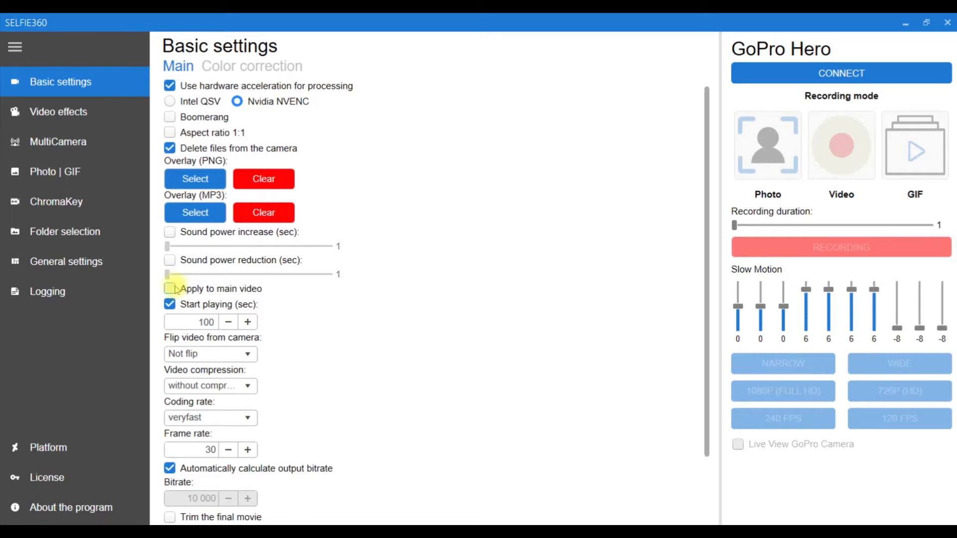
Set the enabled Start playing option to 10 seconds.
{"action": "left_click", "coordinate": [170, 303]}
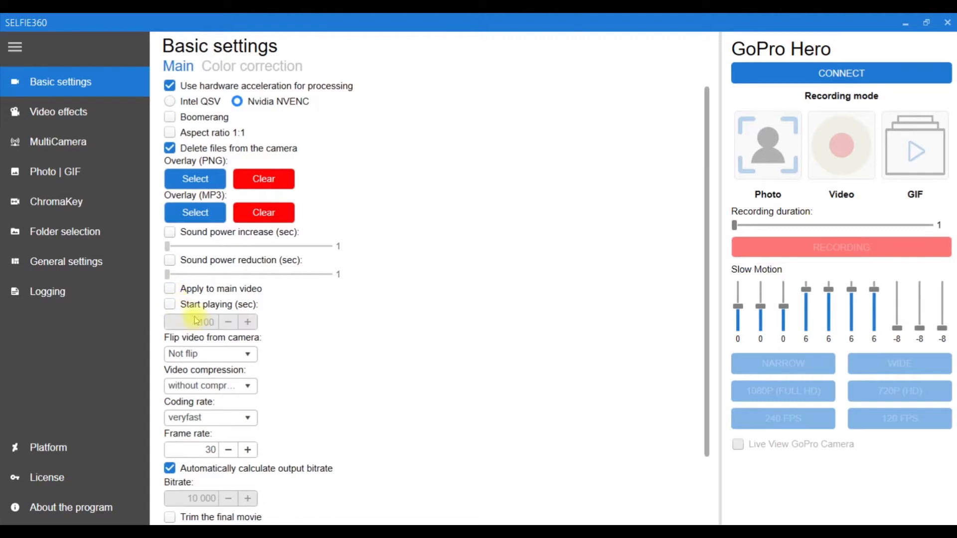
{"action": "left_click", "coordinate": [194, 306]}
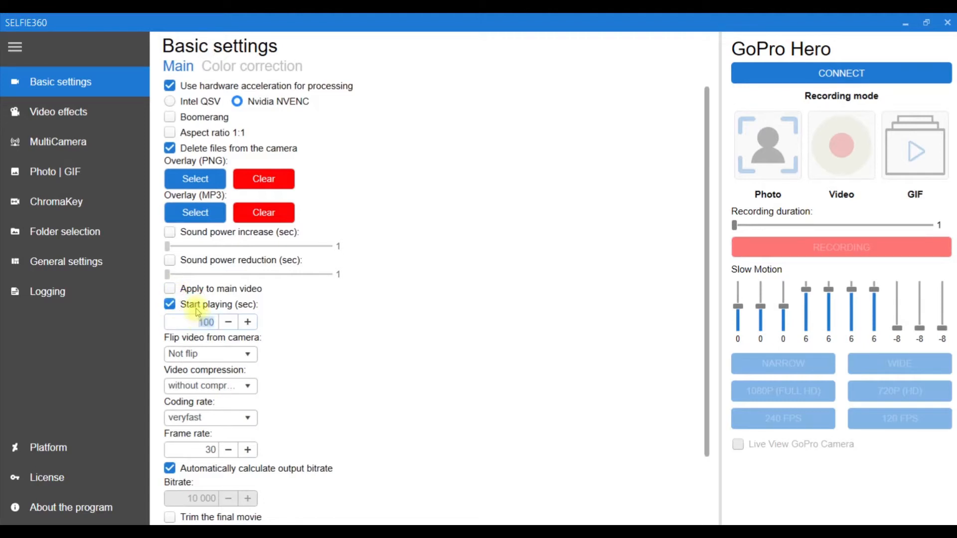
{"action": "type", "text": "10"}
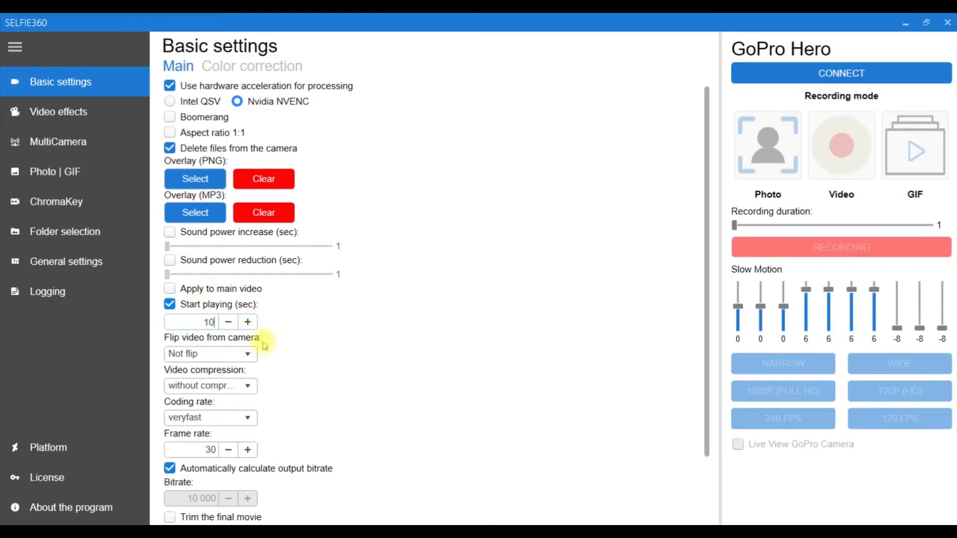
Review the camera flip, video compression and coding rate options, keeping Not flip, without compression and veryfast.
{"action": "left_click", "coordinate": [250, 355]}
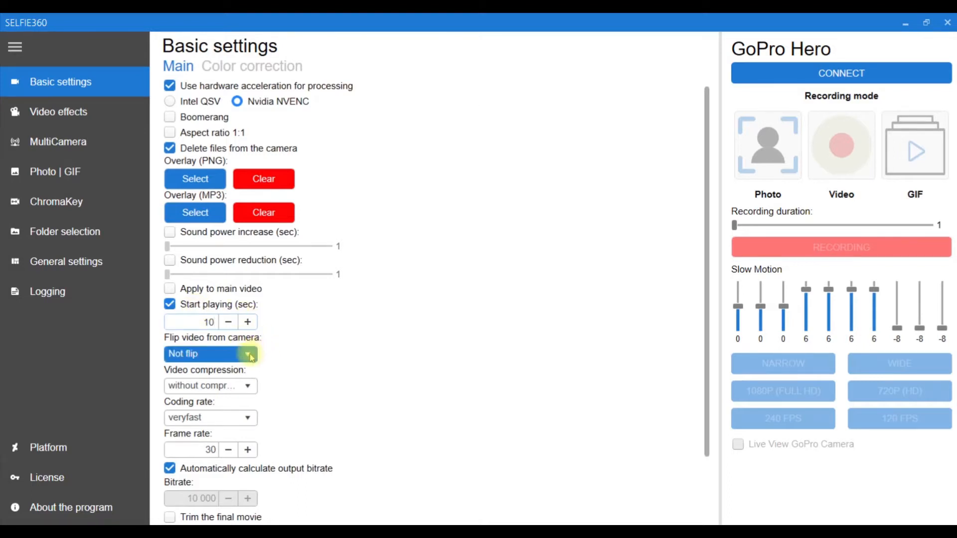
{"action": "left_click", "coordinate": [249, 355]}
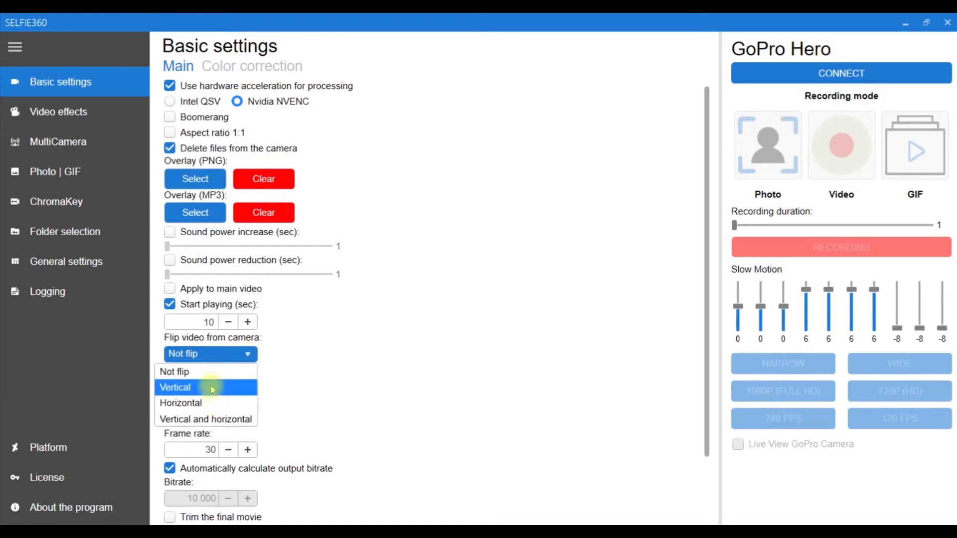
{"action": "left_click", "coordinate": [213, 370]}
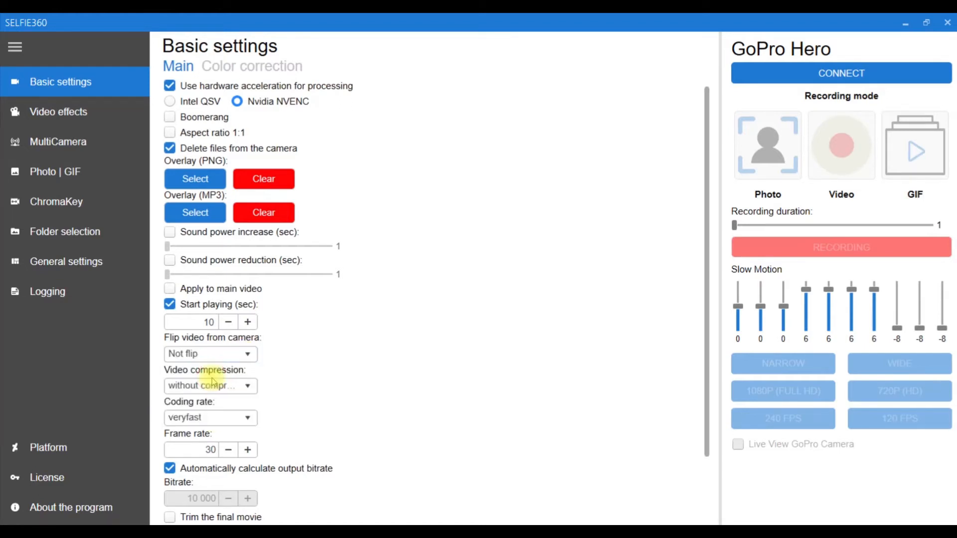
{"action": "left_click", "coordinate": [232, 387]}
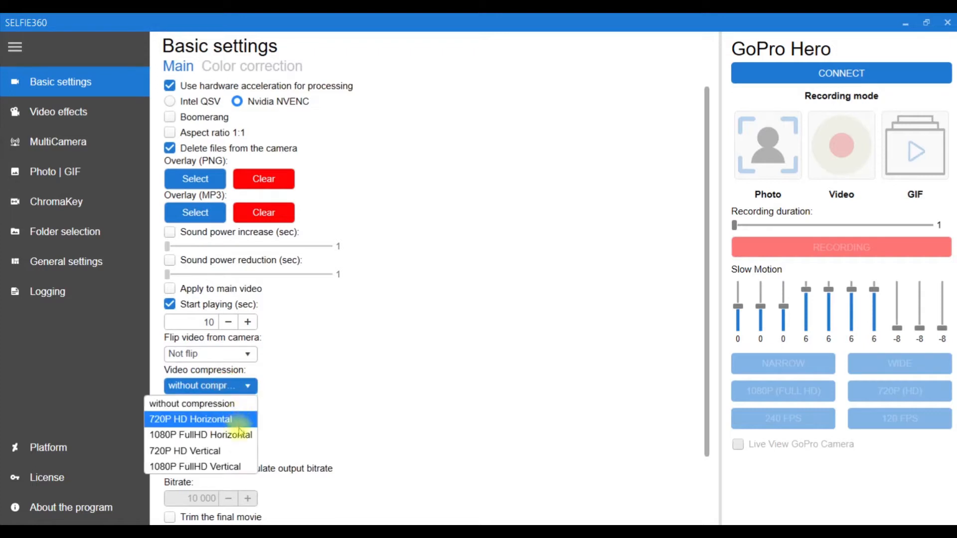
{"action": "left_click", "coordinate": [245, 389]}
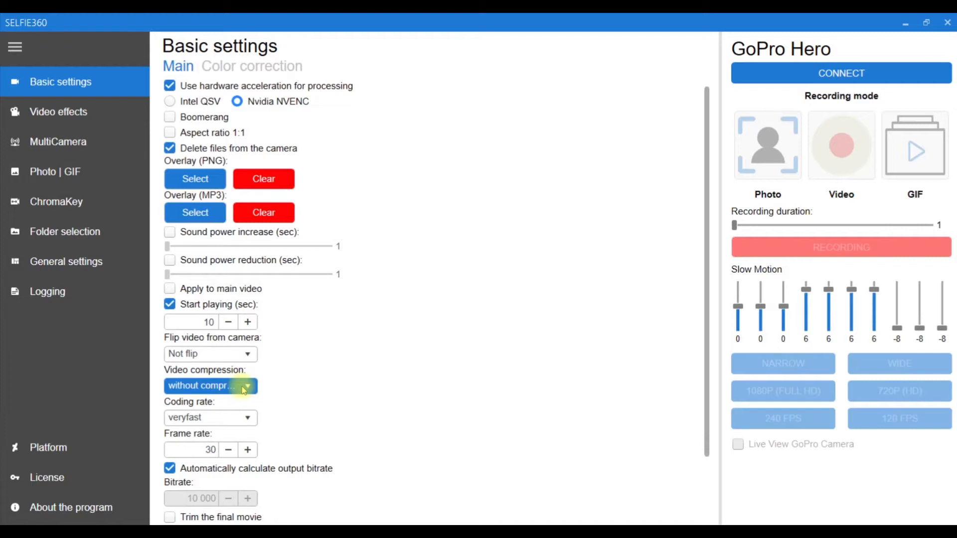
{"action": "left_click", "coordinate": [245, 418]}
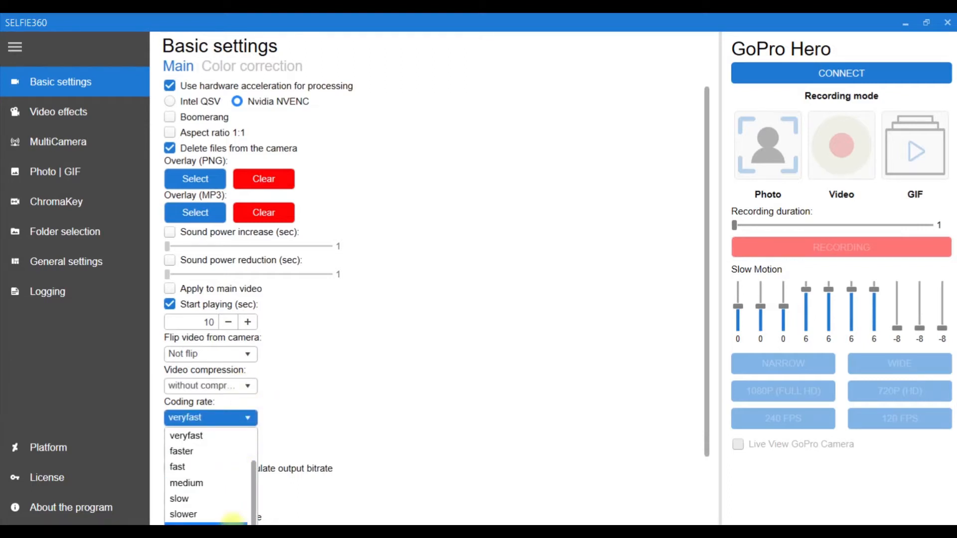
{"action": "left_click", "coordinate": [227, 442]}
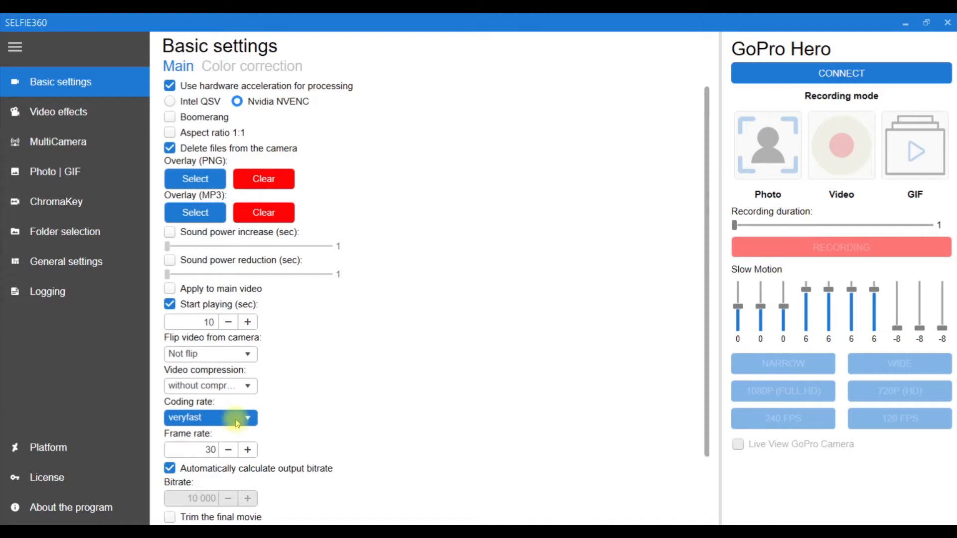
Set the video frame rate to 29.
{"action": "left_click", "coordinate": [252, 451]}
{"action": "left_click", "coordinate": [250, 451]}
{"action": "left_click", "coordinate": [227, 448]}
{"action": "left_click", "coordinate": [227, 448]}
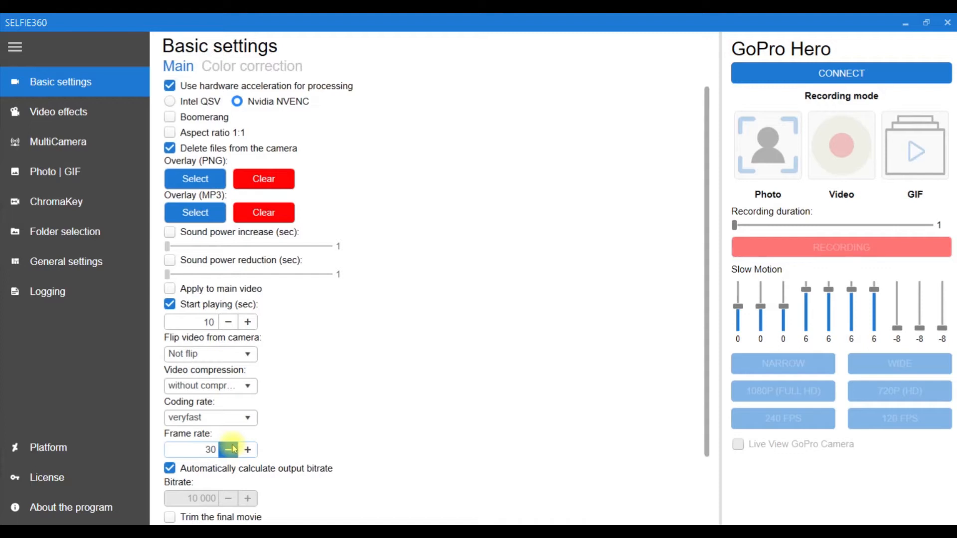
{"action": "left_click", "coordinate": [232, 450]}
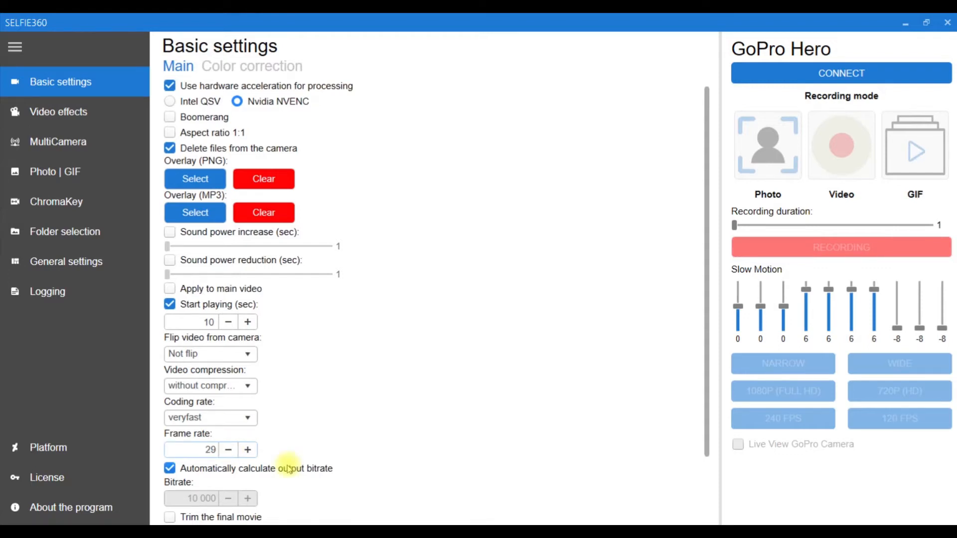
Enter a manual bitrate, trying 5000 and 8000 before settling on 7000, and re-enable automatic output bitrate calculation.
{"action": "scroll", "coordinate": [286, 466], "scroll_direction": "down", "scroll_amount": 2}
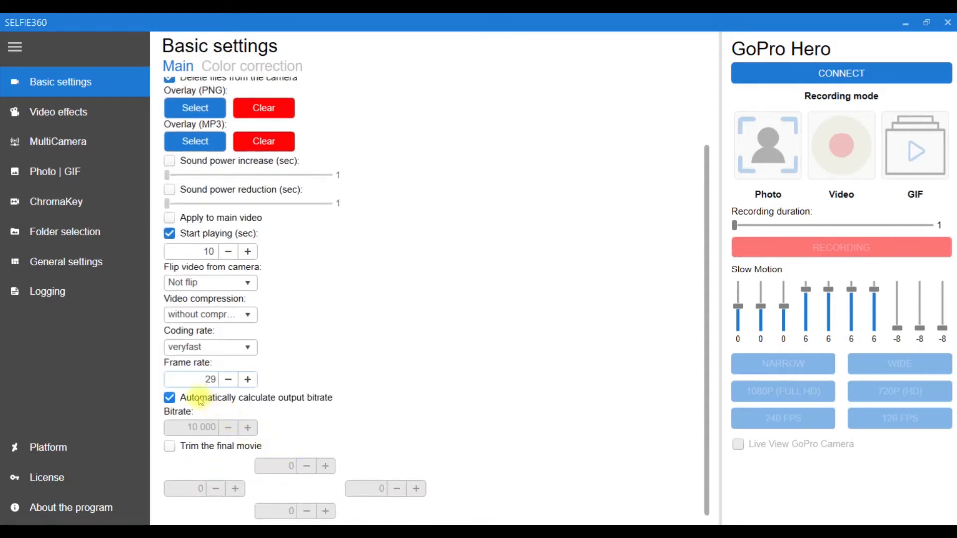
{"action": "left_click", "coordinate": [201, 401]}
{"action": "double_click", "coordinate": [194, 430]}
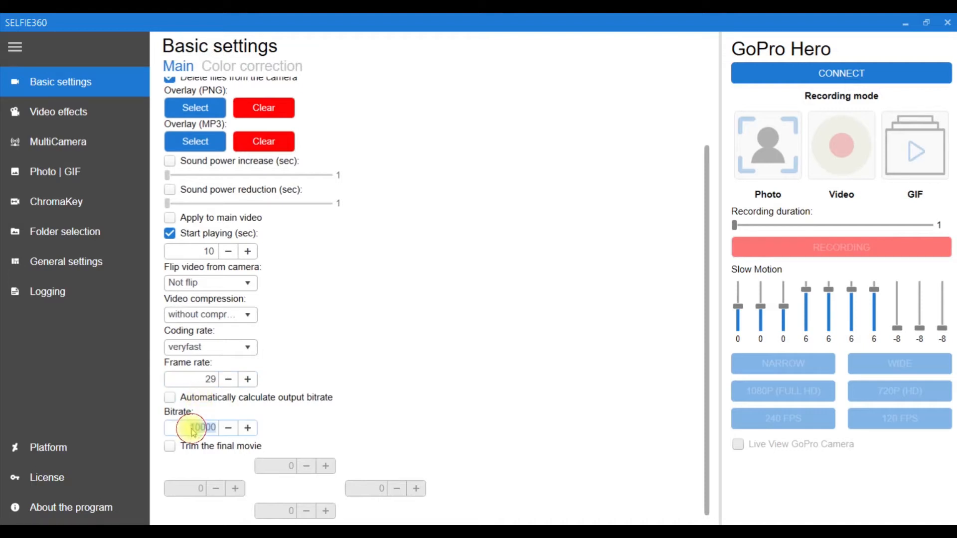
{"action": "type", "text": "5000"}
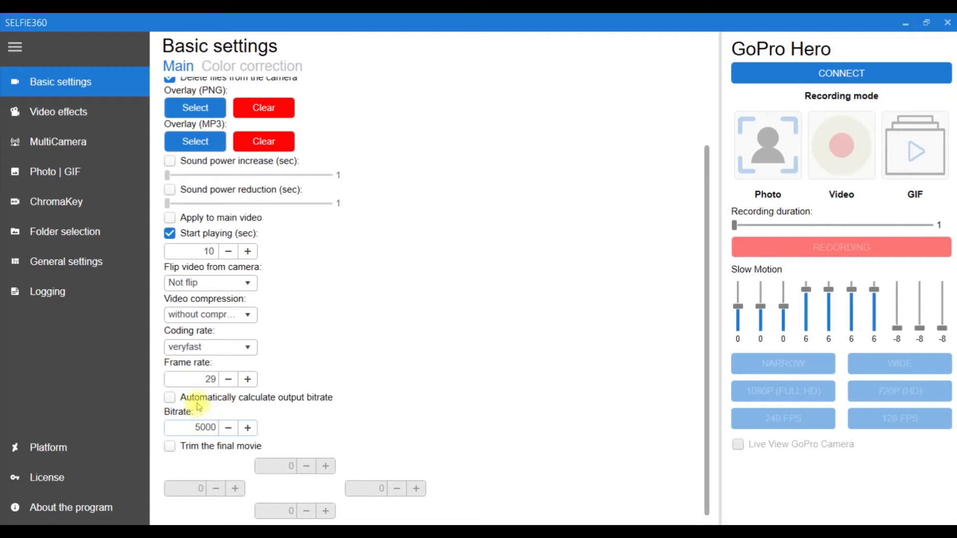
{"action": "double_click", "coordinate": [203, 429]}
{"action": "type", "text": "8000"}
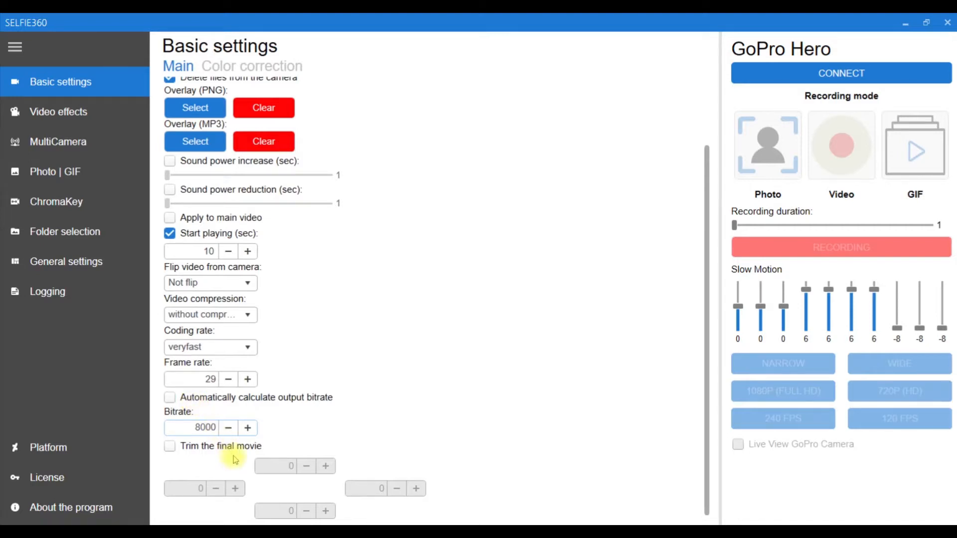
{"action": "double_click", "coordinate": [206, 427]}
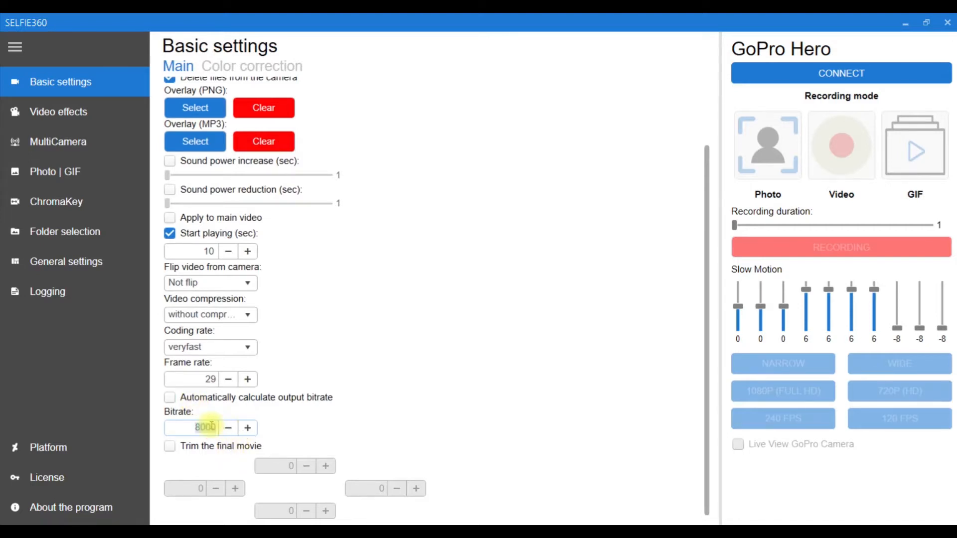
{"action": "type", "text": "7000"}
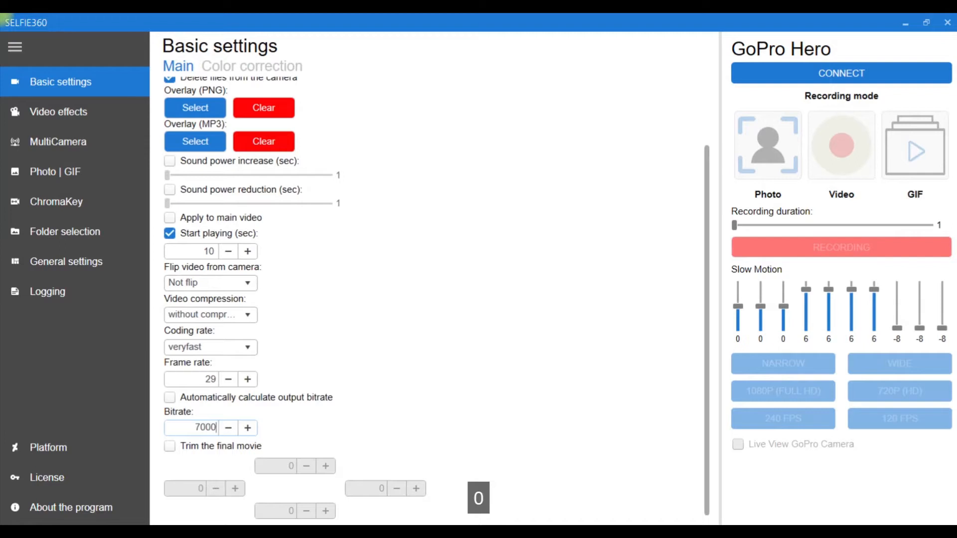
{"action": "left_click", "coordinate": [228, 399]}
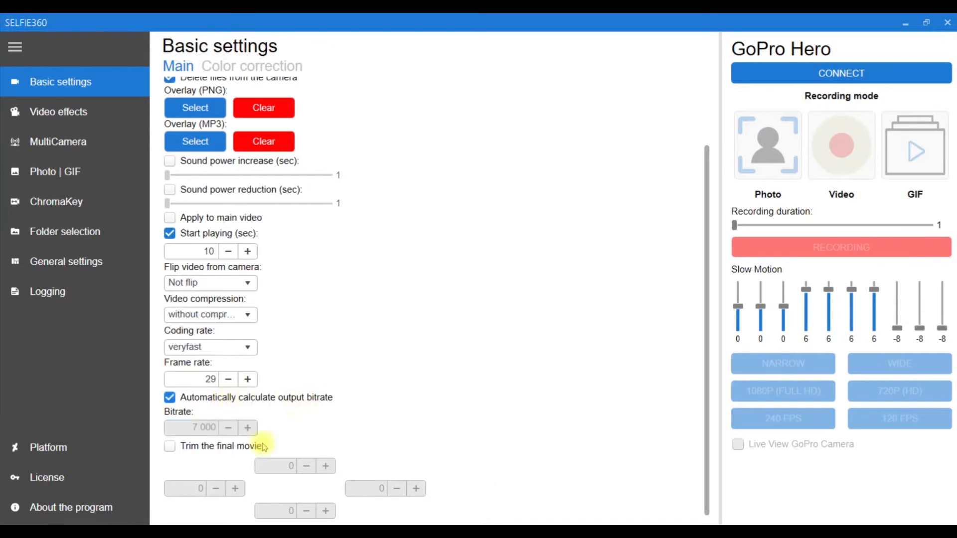
Enable trimming of the final movie, setting the top trim to 100 and the right trim to 50 plus three increments.
{"action": "left_click", "coordinate": [214, 445]}
{"action": "double_click", "coordinate": [290, 466]}
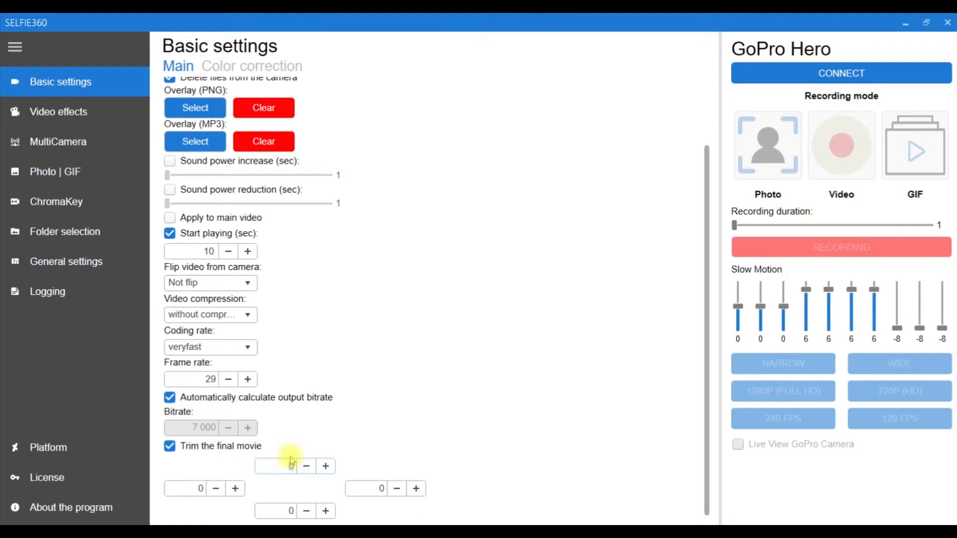
{"action": "type", "text": "100"}
{"action": "double_click", "coordinate": [363, 489]}
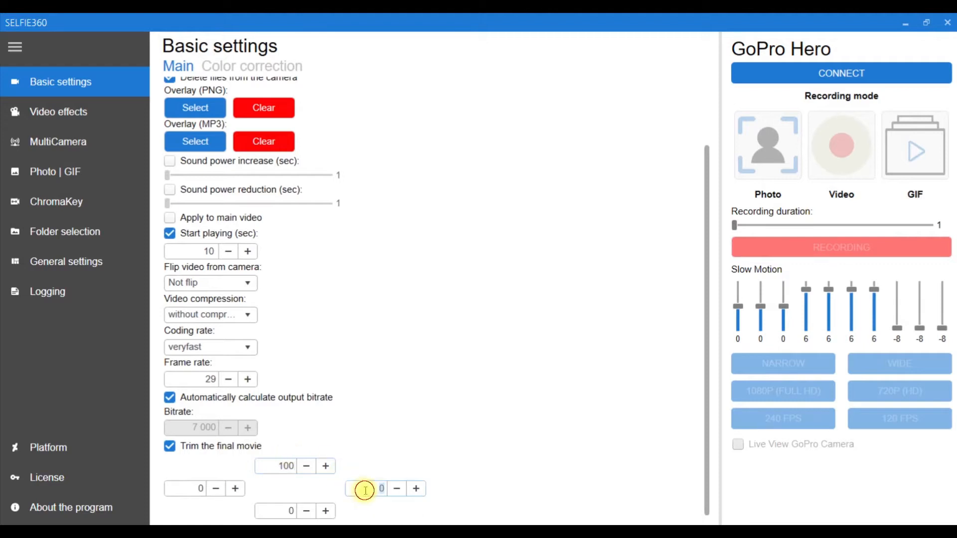
{"action": "type", "text": "50"}
{"action": "left_click", "coordinate": [412, 490]}
{"action": "left_click", "coordinate": [411, 490]}
{"action": "left_click", "coordinate": [412, 491]}
{"action": "left_click", "coordinate": [411, 491]}
{"action": "left_click", "coordinate": [412, 491]}
{"action": "double_click", "coordinate": [279, 511]}
{"action": "scroll", "coordinate": [277, 406], "scroll_direction": "up", "scroll_amount": 3}
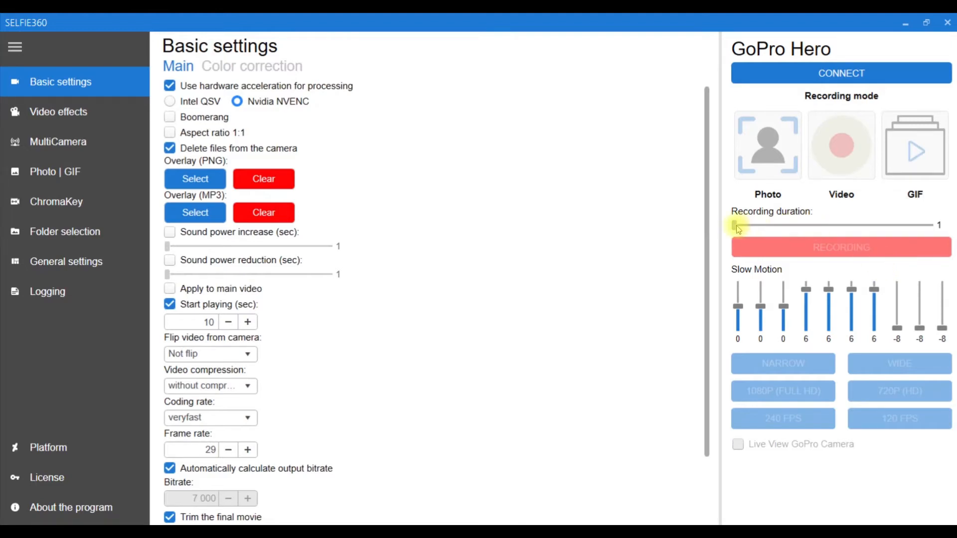
Set the GoPro recording duration to 6 and try the first and third Slow Motion sliders, keeping both at 0.
{"action": "left_click_drag", "start_coordinate": [740, 229], "coordinate": [748, 229]}
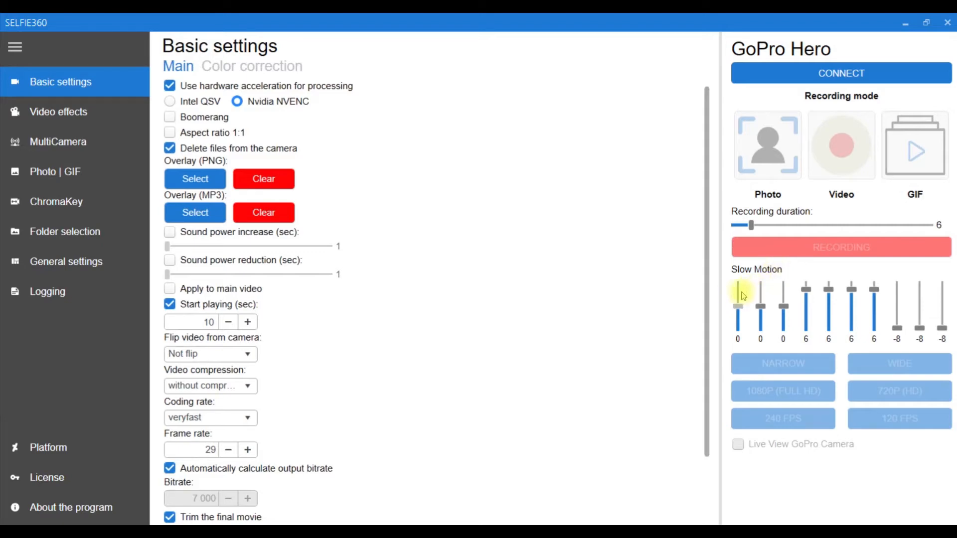
{"action": "mouse_move", "coordinate": [741, 307]}
{"action": "left_mouse_down"}
{"action": "mouse_move", "coordinate": [741, 285]}
{"action": "mouse_move", "coordinate": [742, 307]}
{"action": "mouse_move", "coordinate": [752, 310]}
{"action": "left_mouse_up"}
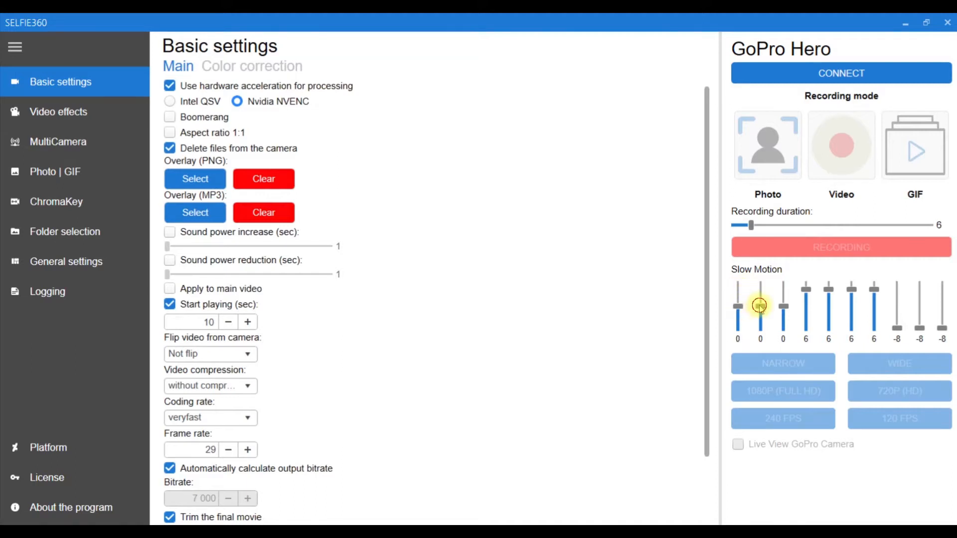
{"action": "mouse_move", "coordinate": [782, 306]}
{"action": "left_mouse_down"}
{"action": "mouse_move", "coordinate": [786, 327]}
{"action": "mouse_move", "coordinate": [786, 313]}
{"action": "left_mouse_up"}
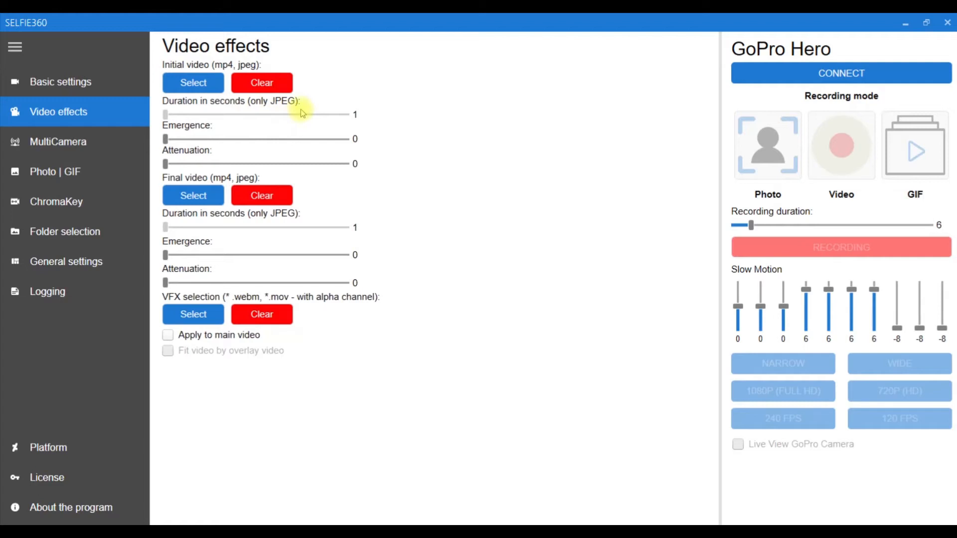
Try the initial video's selection, emergence and attenuation controls in Video effects, and switch Apply to main video on and back off.
{"action": "left_click", "coordinate": [202, 83]}
{"action": "left_click", "coordinate": [166, 140]}
{"action": "left_click_drag", "start_coordinate": [169, 140], "coordinate": [163, 163]}
{"action": "left_click", "coordinate": [260, 344]}
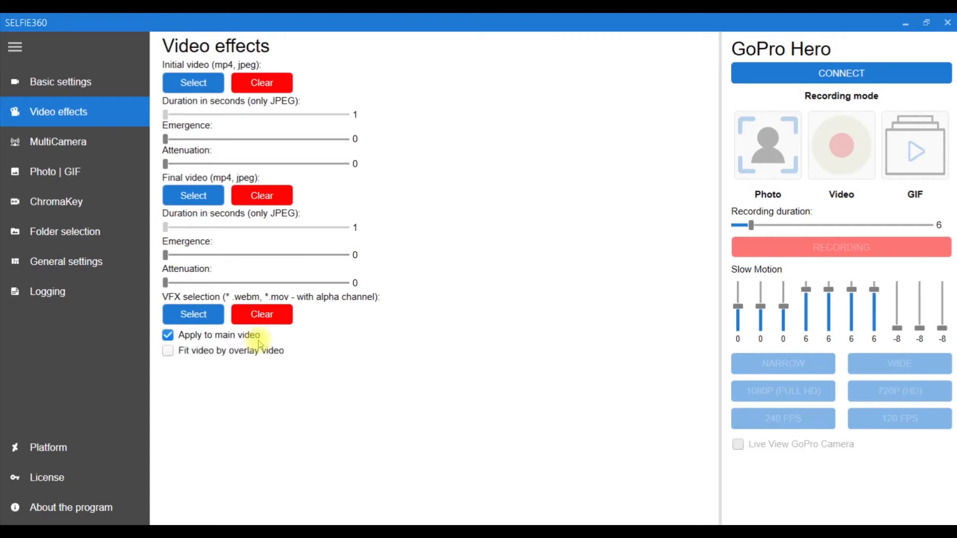
{"action": "left_click", "coordinate": [259, 344]}
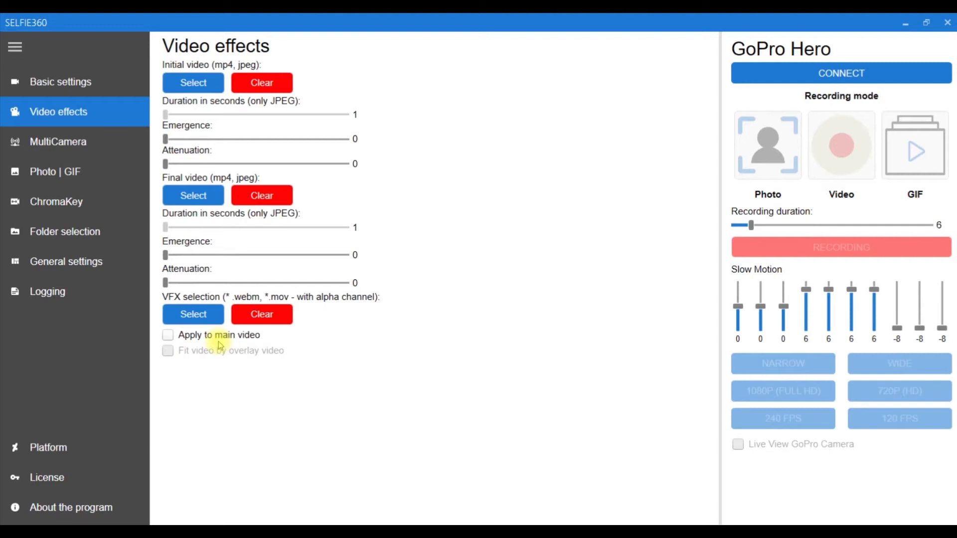
Enable MultiCamera Mode in the GoPro section of the MultiCamera settings.
{"action": "left_click", "coordinate": [106, 144]}
{"action": "left_click", "coordinate": [197, 67]}
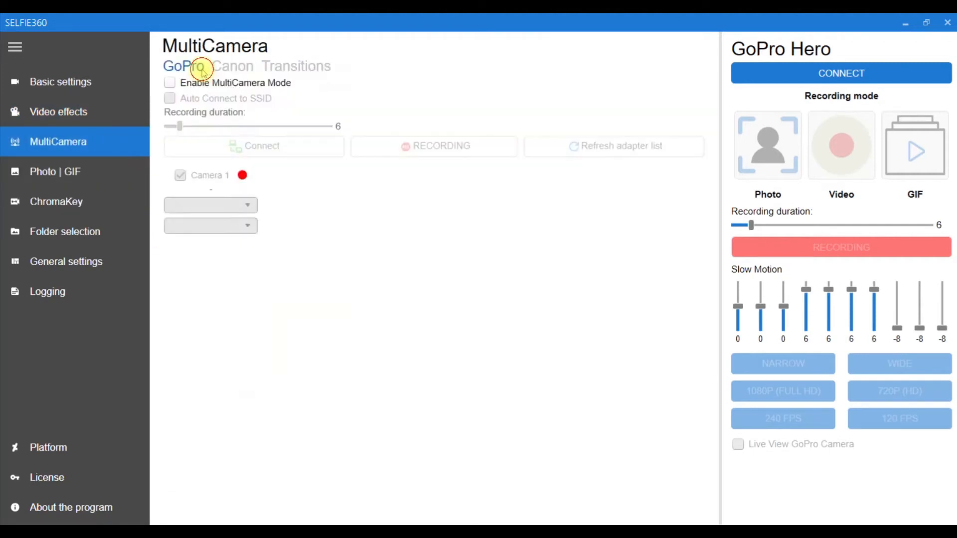
{"action": "left_click", "coordinate": [234, 85]}
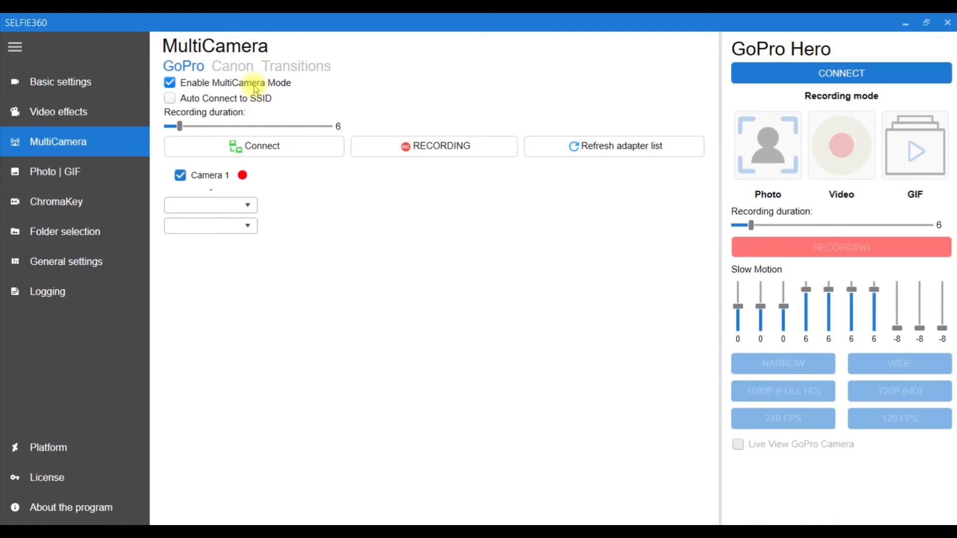
Preview the Slide transition between the two sample files in the MultiCamera Transitions settings.
{"action": "left_click", "coordinate": [279, 65]}
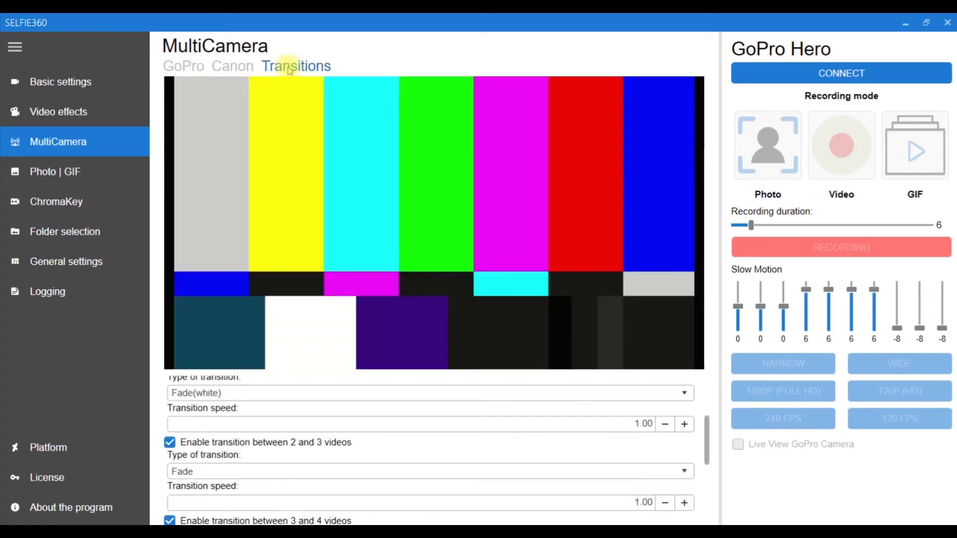
{"action": "scroll", "coordinate": [419, 392], "scroll_direction": "up", "scroll_amount": 2}
{"action": "scroll", "coordinate": [419, 392], "scroll_direction": "up", "scroll_amount": 1}
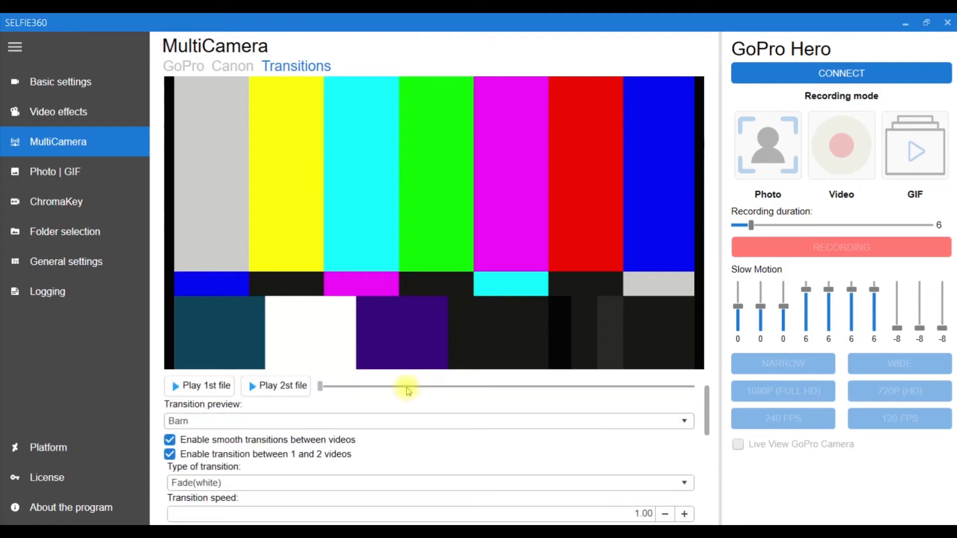
{"action": "left_click", "coordinate": [232, 422]}
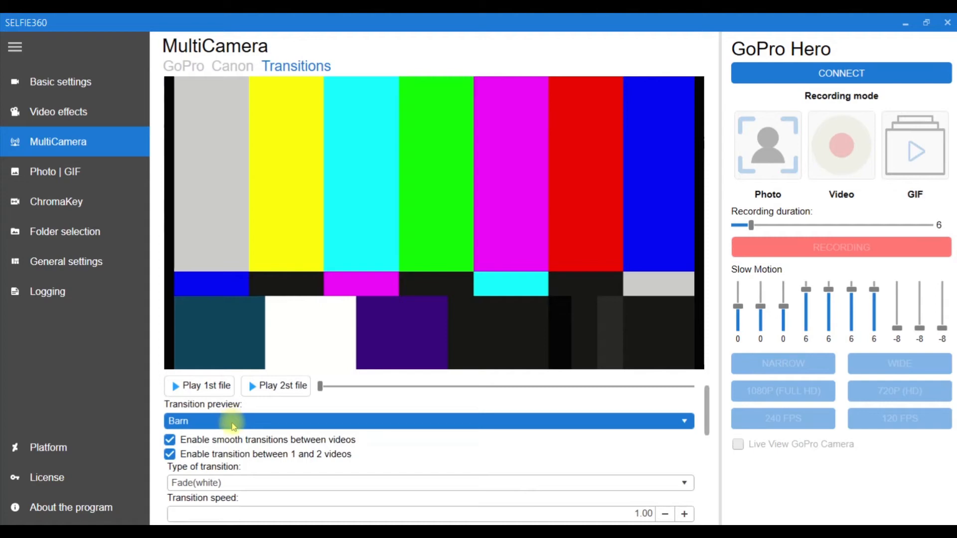
{"action": "left_click", "coordinate": [234, 426]}
{"action": "scroll", "coordinate": [230, 387], "scroll_direction": "down", "scroll_amount": 5}
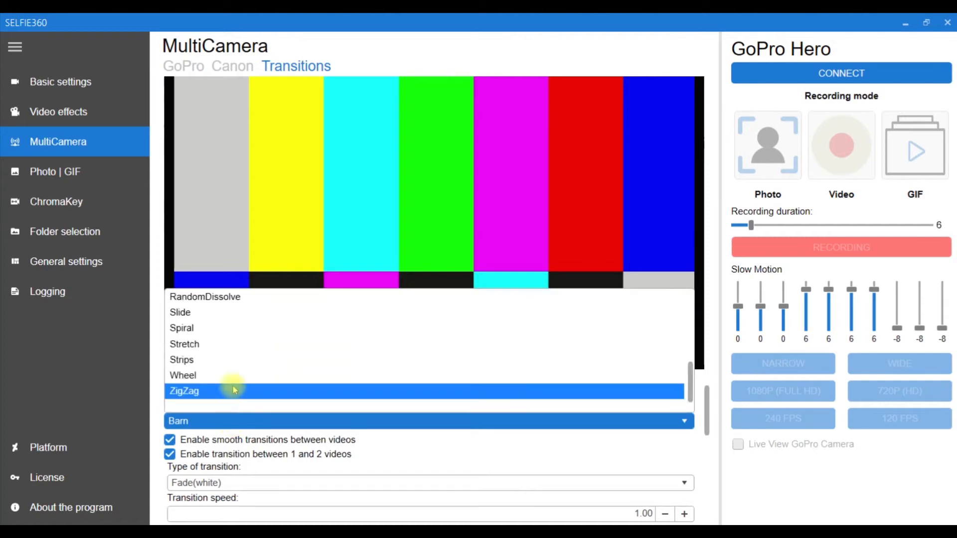
{"action": "left_click", "coordinate": [243, 312]}
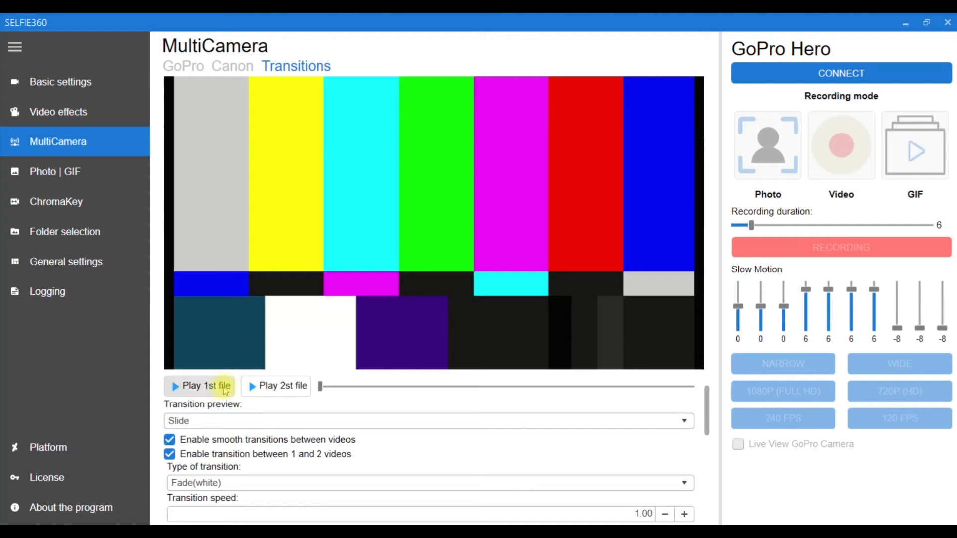
{"action": "left_click", "coordinate": [267, 388]}
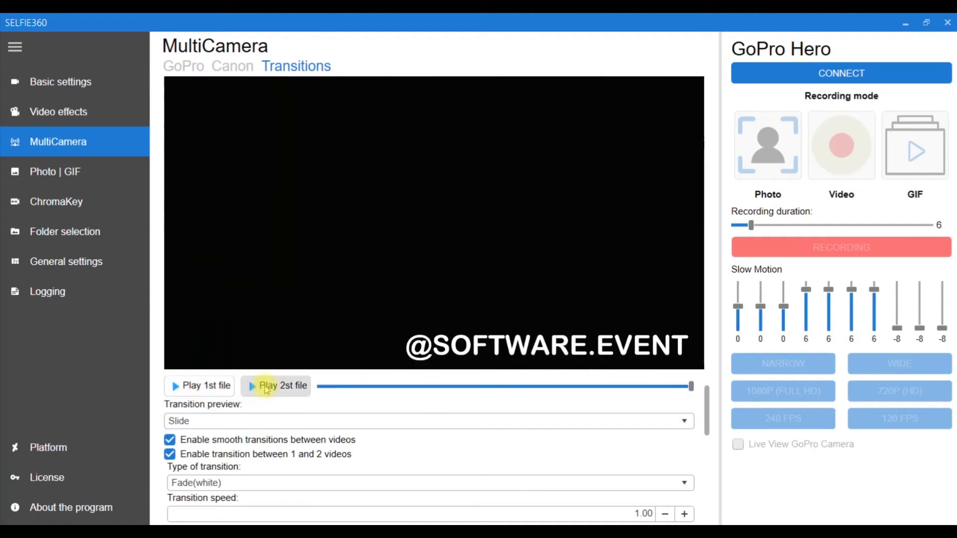
{"action": "left_click", "coordinate": [214, 386]}
Preview the Wheel transition by playing the second sample file and the first one again.
{"action": "left_click", "coordinate": [227, 421]}
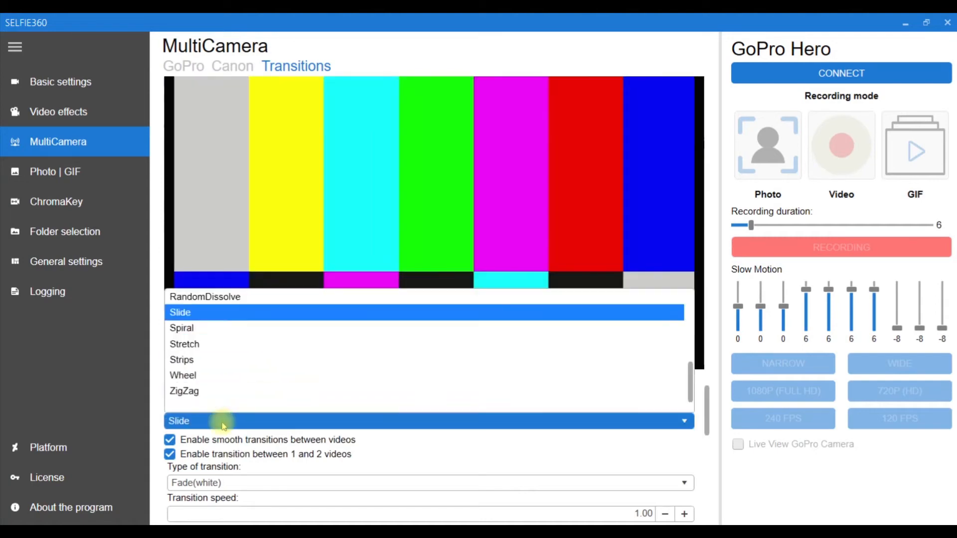
{"action": "left_click", "coordinate": [220, 374]}
{"action": "left_click", "coordinate": [267, 385]}
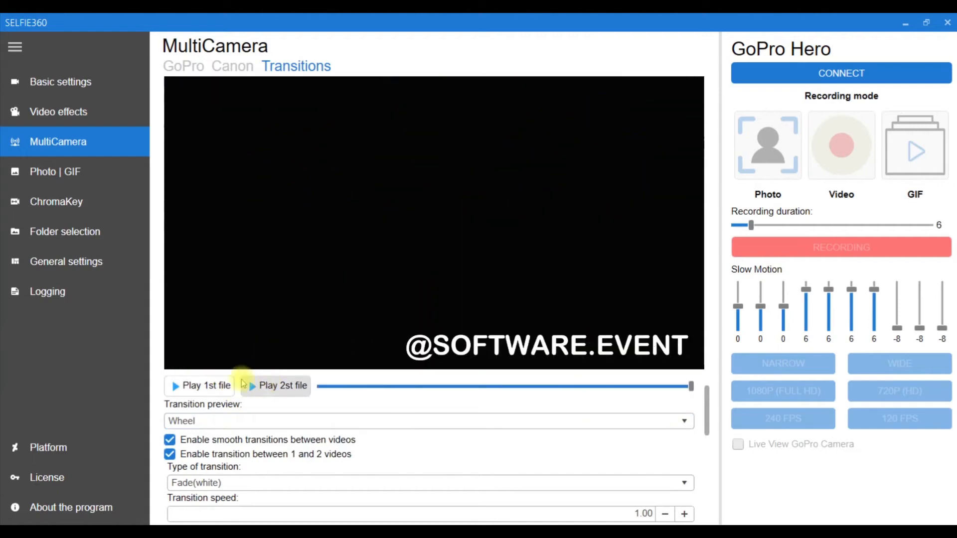
{"action": "left_click", "coordinate": [219, 386]}
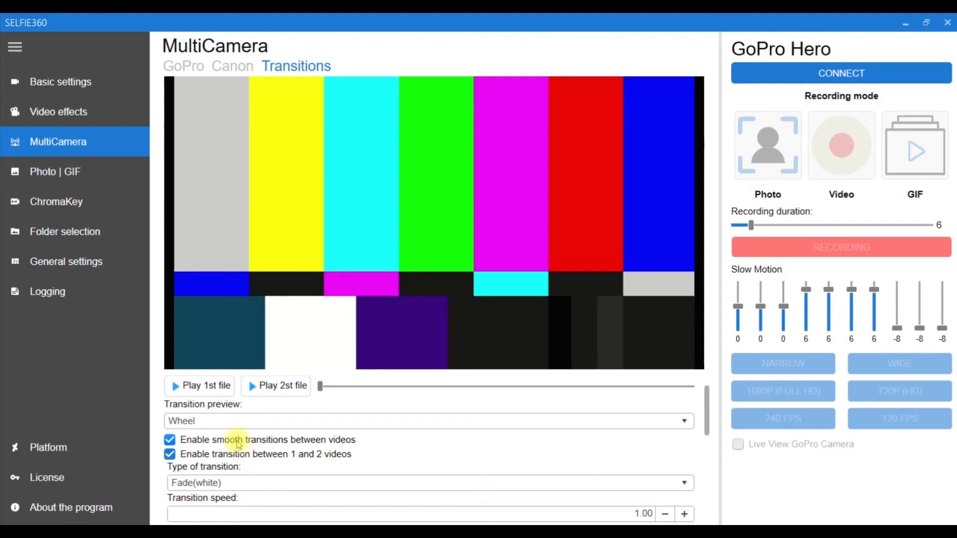
Switch smooth transitions between videos and the transition between videos 1 and 2 off and back on.
{"action": "left_click", "coordinate": [238, 442]}
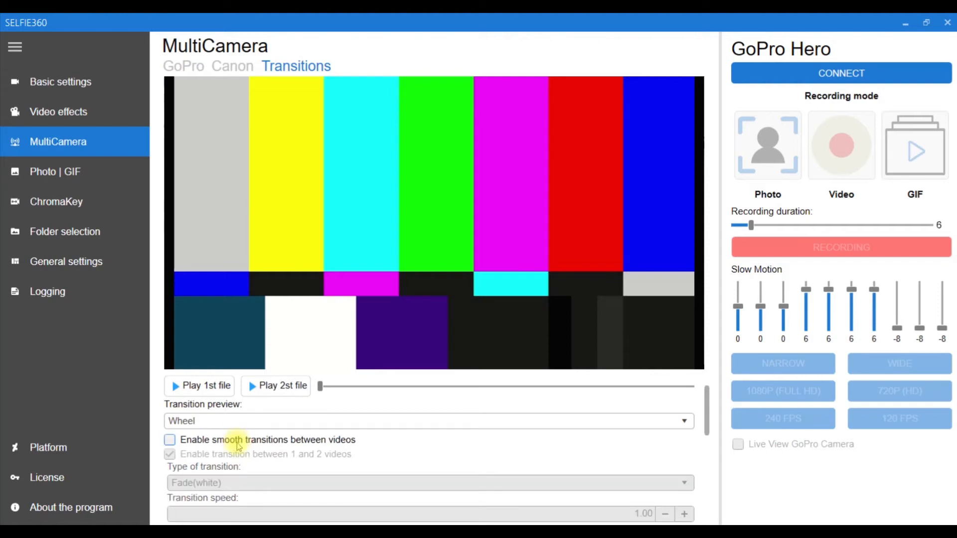
{"action": "left_click", "coordinate": [238, 443]}
{"action": "left_click", "coordinate": [237, 453]}
{"action": "left_click", "coordinate": [238, 453]}
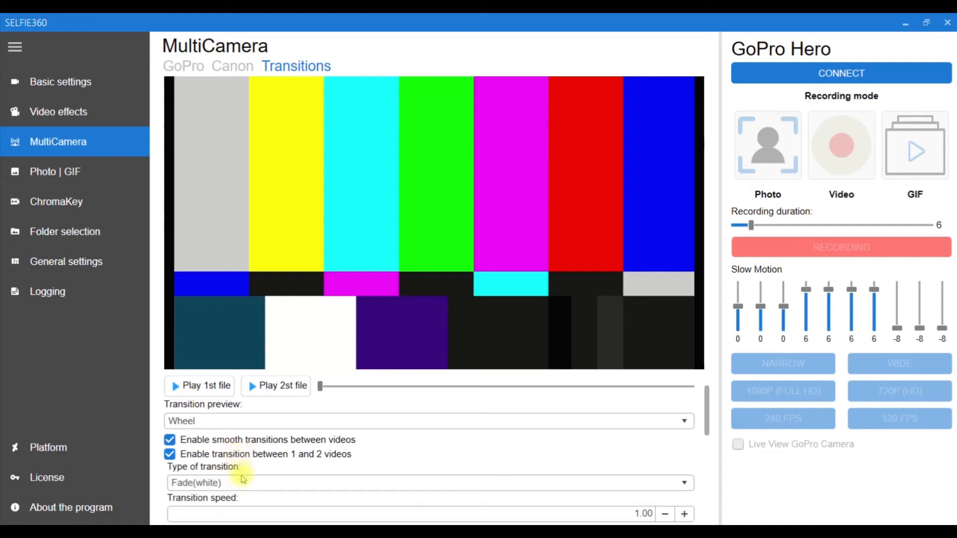
Set the transition type between videos 1 and 2 to ZigZag and raise its transition speed by two increments.
{"action": "left_click", "coordinate": [243, 480]}
{"action": "scroll", "coordinate": [235, 463], "scroll_direction": "down", "scroll_amount": 5}
{"action": "left_click", "coordinate": [231, 451]}
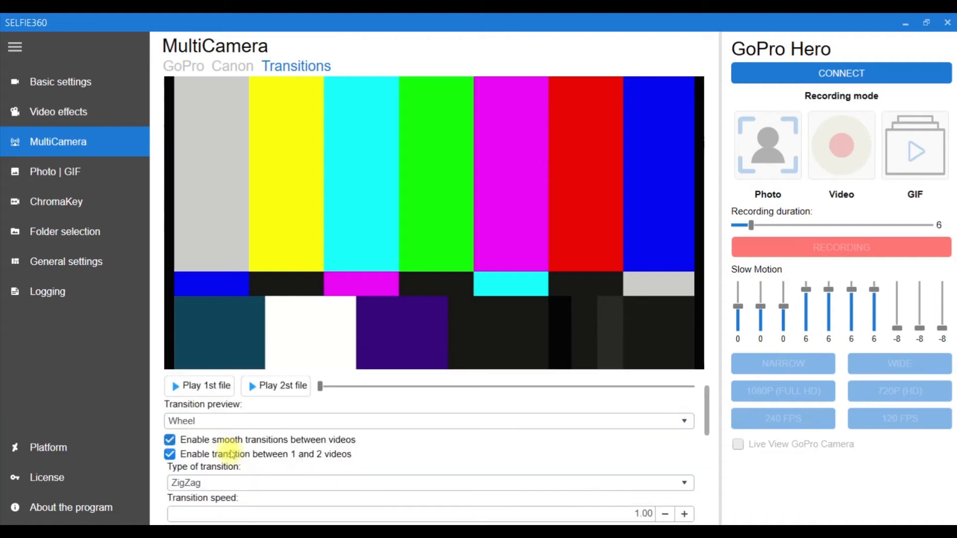
{"action": "scroll", "coordinate": [234, 451], "scroll_direction": "down", "scroll_amount": 1}
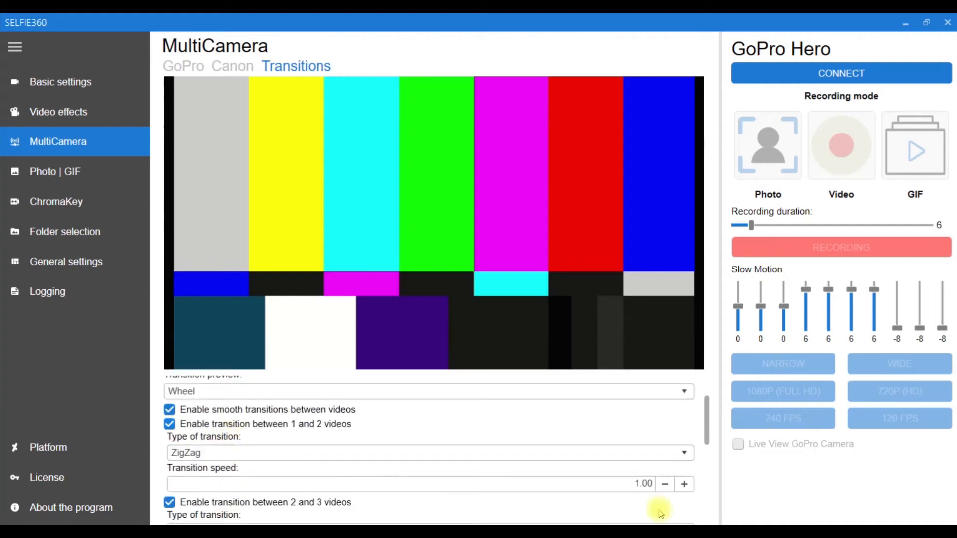
{"action": "left_click", "coordinate": [684, 484]}
{"action": "left_click", "coordinate": [684, 484]}
{"action": "left_click", "coordinate": [685, 484]}
{"action": "left_click", "coordinate": [684, 484]}
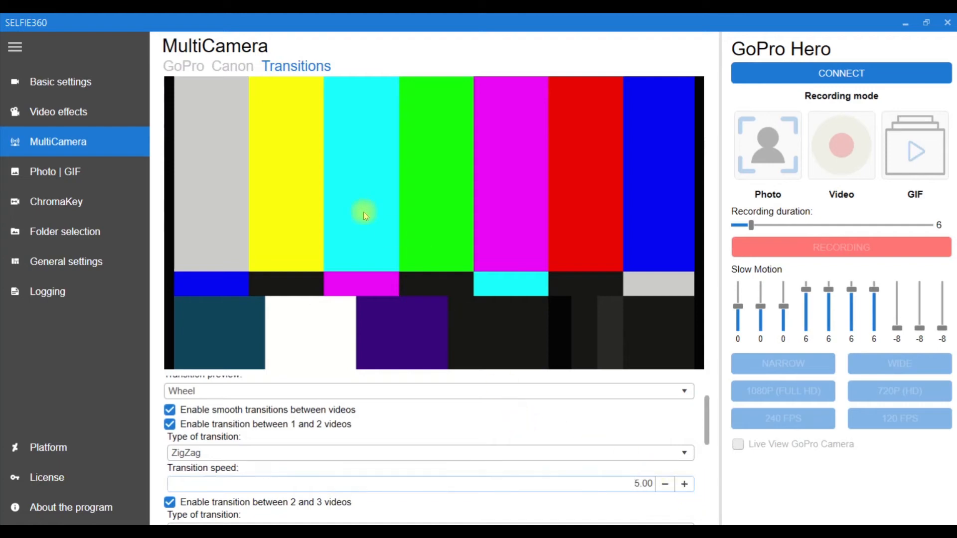
Set the Photo | GIF orientation to Landscape and the slide duration for GIF to 0.1.
{"action": "left_click", "coordinate": [101, 169]}
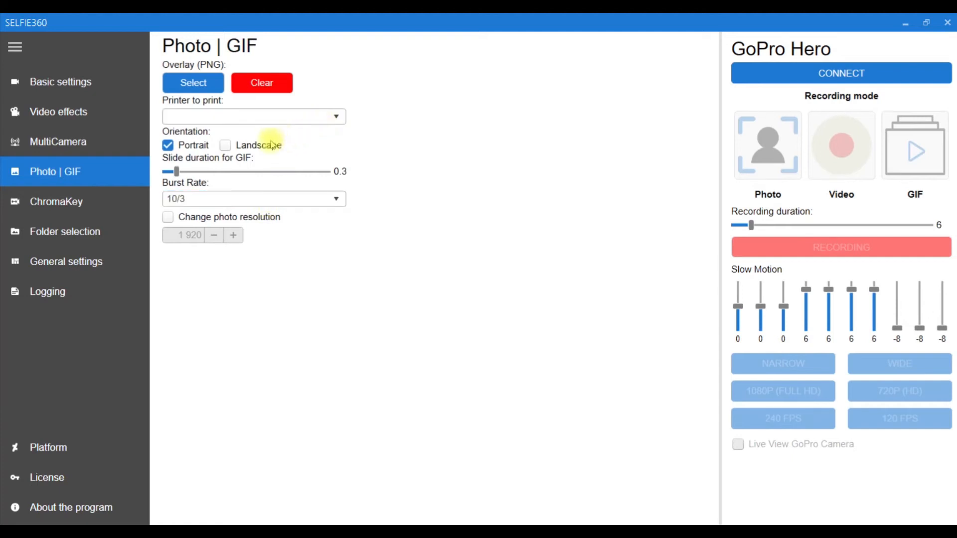
{"action": "left_click", "coordinate": [225, 145]}
{"action": "left_click", "coordinate": [170, 145]}
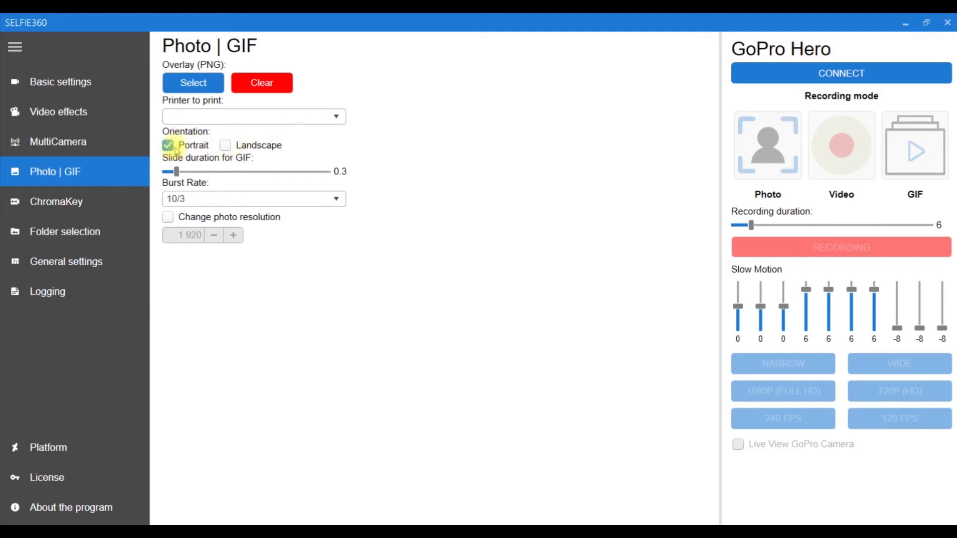
{"action": "left_click", "coordinate": [224, 145]}
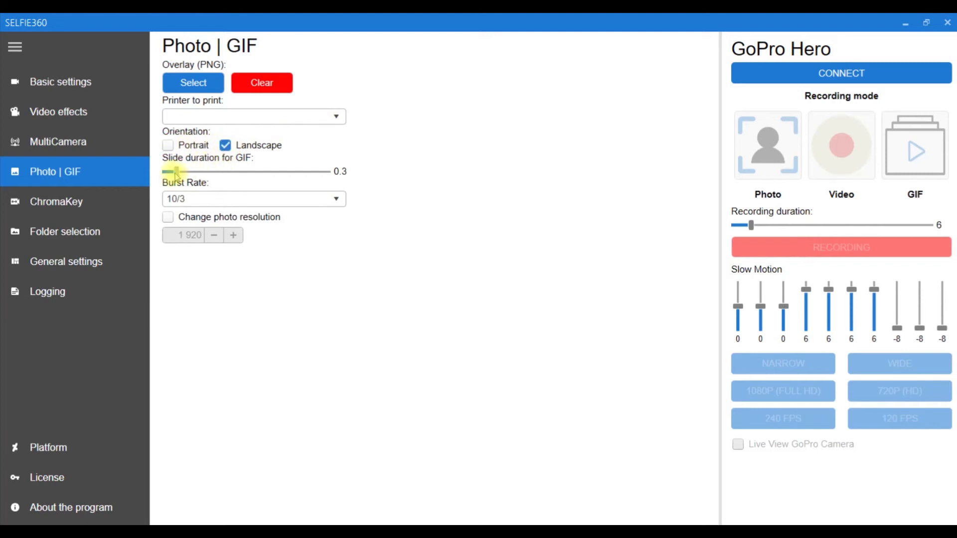
{"action": "left_click_drag", "start_coordinate": [176, 176], "coordinate": [150, 174]}
{"action": "left_click_drag", "start_coordinate": [222, 172], "coordinate": [154, 171]}
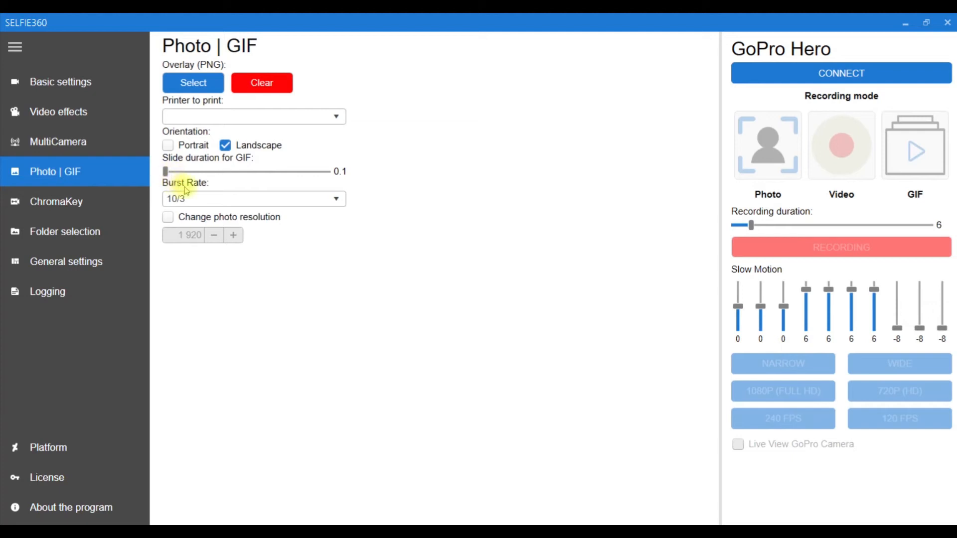
Try a burst rate of 30/6 and return it to 10/3.
{"action": "left_click", "coordinate": [331, 197]}
{"action": "left_click_drag", "start_coordinate": [343, 257], "coordinate": [342, 294]}
{"action": "left_click", "coordinate": [294, 313]}
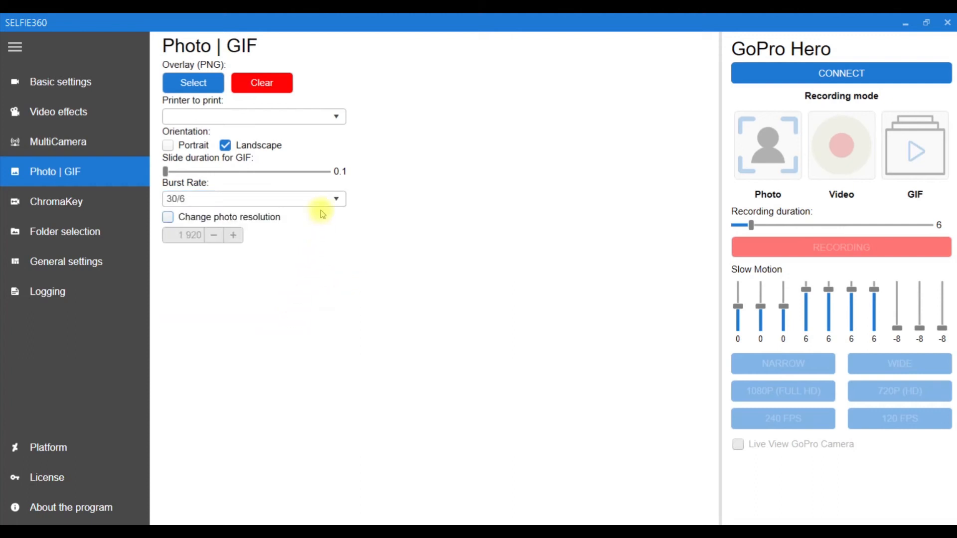
{"action": "left_click", "coordinate": [321, 197]}
{"action": "scroll", "coordinate": [289, 273], "scroll_direction": "up", "scroll_amount": 1}
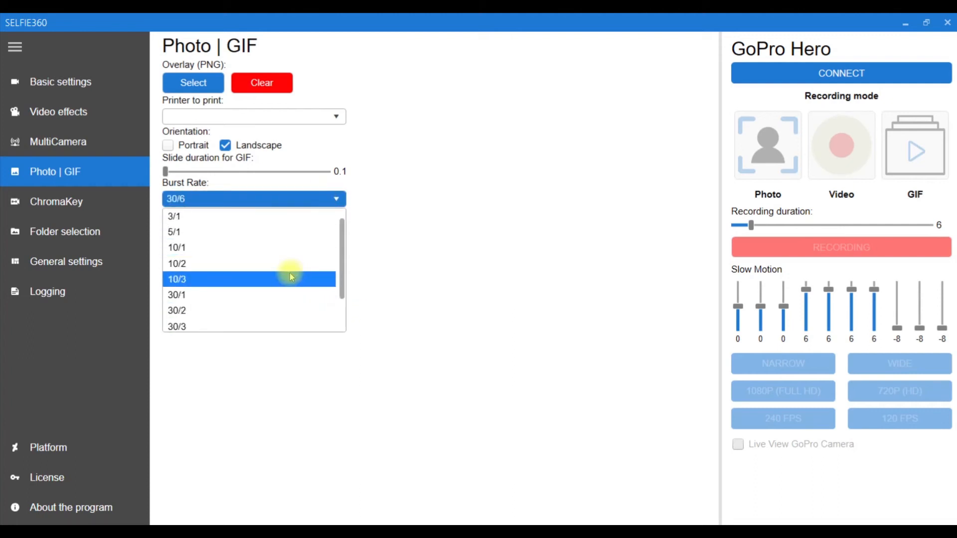
{"action": "left_click", "coordinate": [174, 282]}
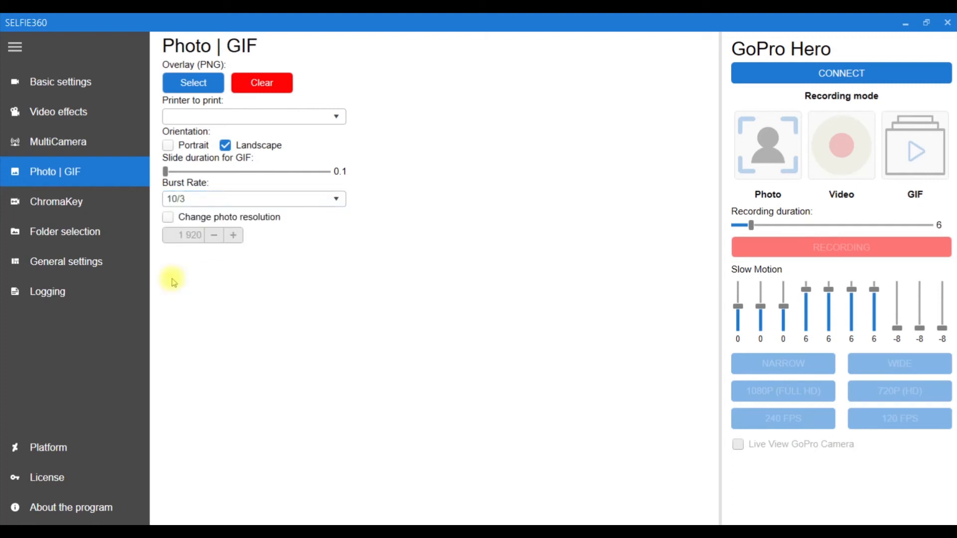
Enable Change photo resolution, set the resolution to 720, and toggle the option again.
{"action": "left_click", "coordinate": [229, 218]}
{"action": "double_click", "coordinate": [189, 236]}
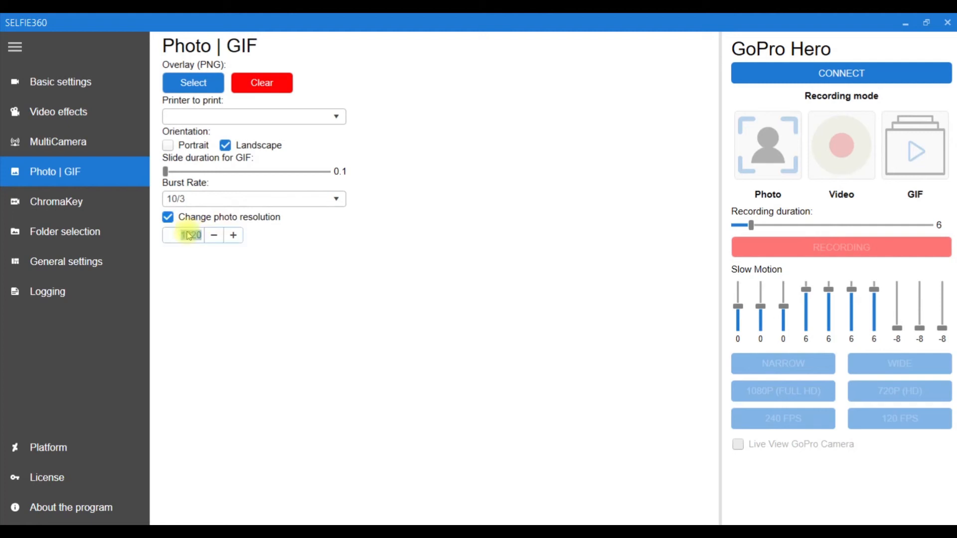
{"action": "type", "text": "720"}
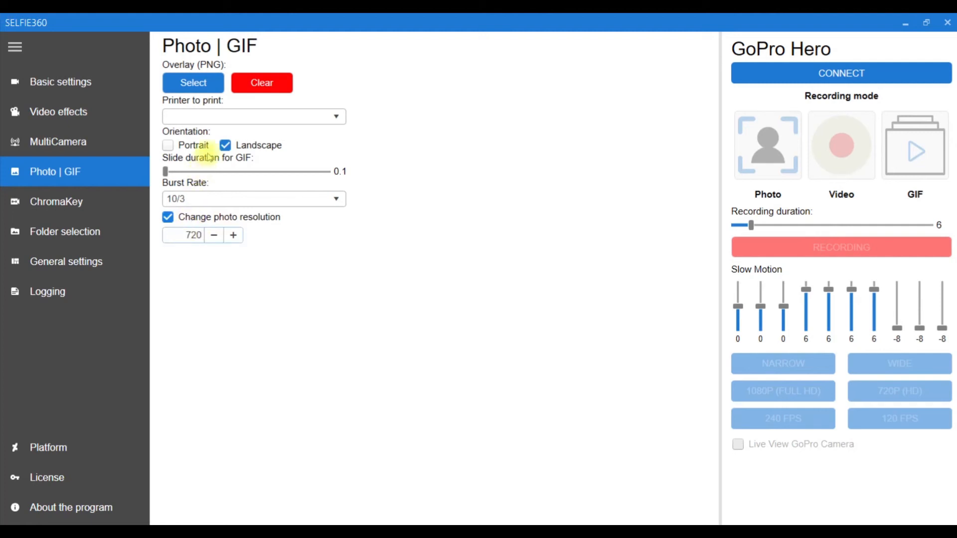
{"action": "left_click", "coordinate": [244, 218]}
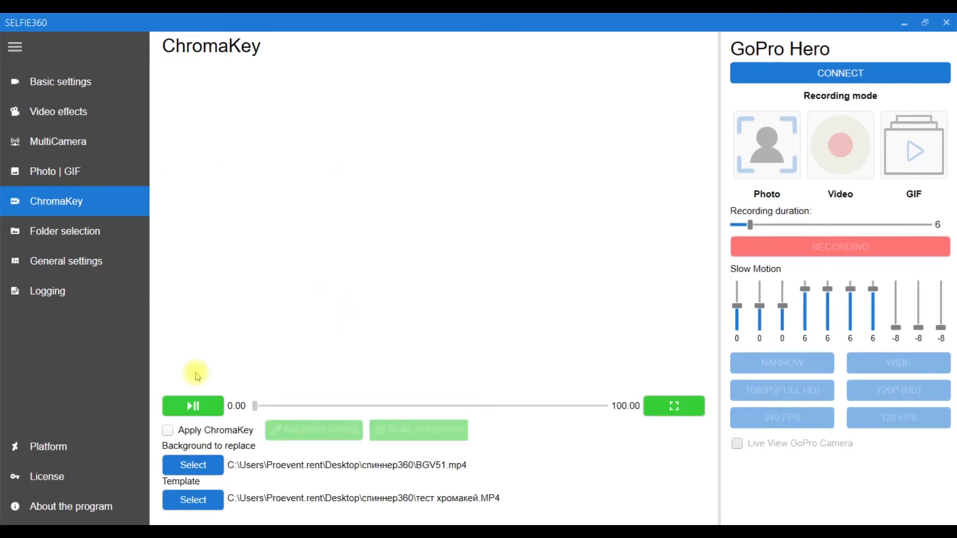
Turn on Apply ChromaKey and go to the selection of the replacement background.
{"action": "left_click", "coordinate": [202, 407]}
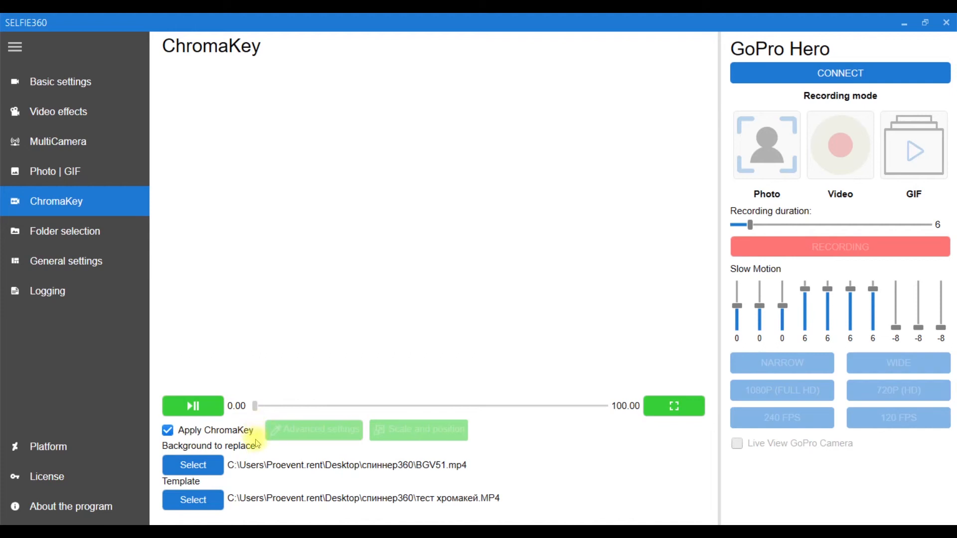
{"action": "left_click", "coordinate": [222, 473]}
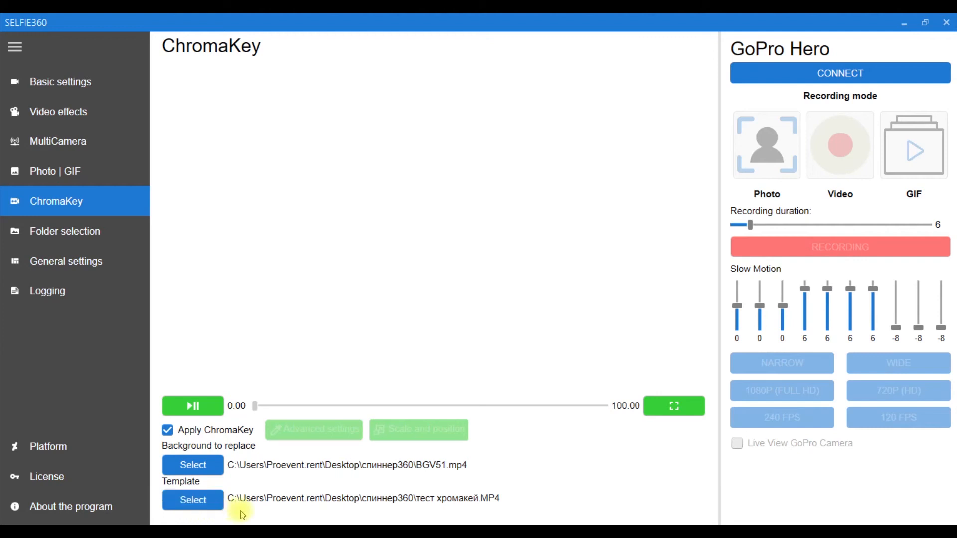
In the advanced ChromaKey settings, try automatic area detection, reset it, and apply keying of the green background picked in the preview.
{"action": "left_click", "coordinate": [211, 408]}
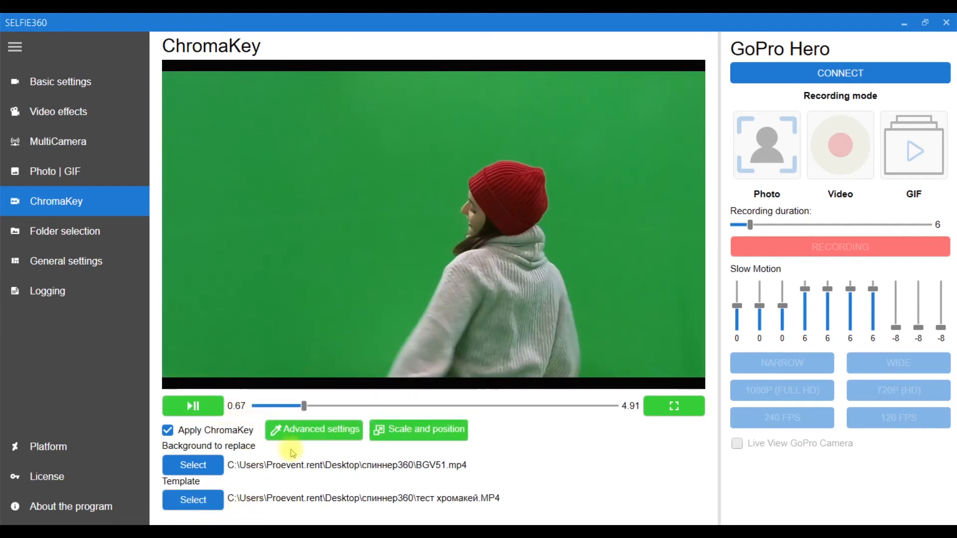
{"action": "left_click", "coordinate": [324, 431]}
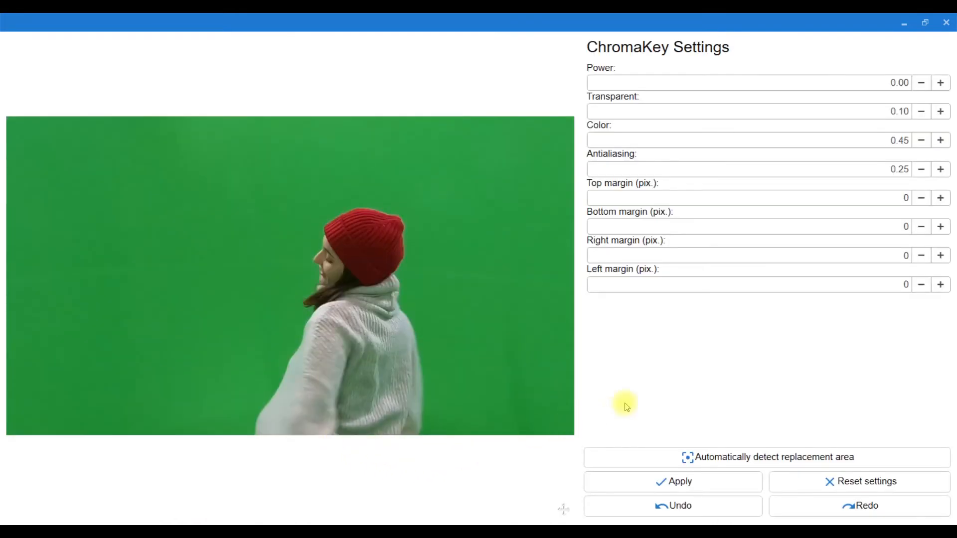
{"action": "left_click", "coordinate": [737, 456]}
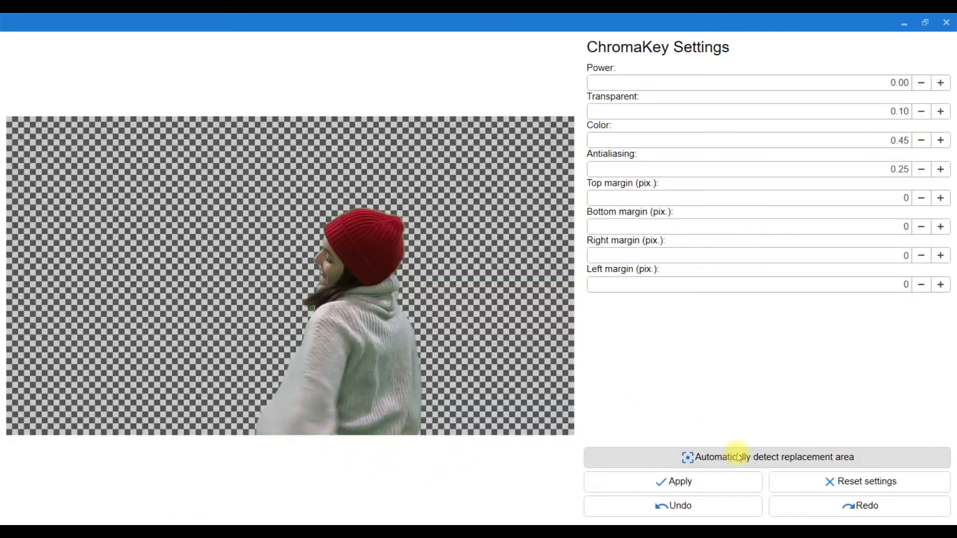
{"action": "left_click", "coordinate": [831, 482]}
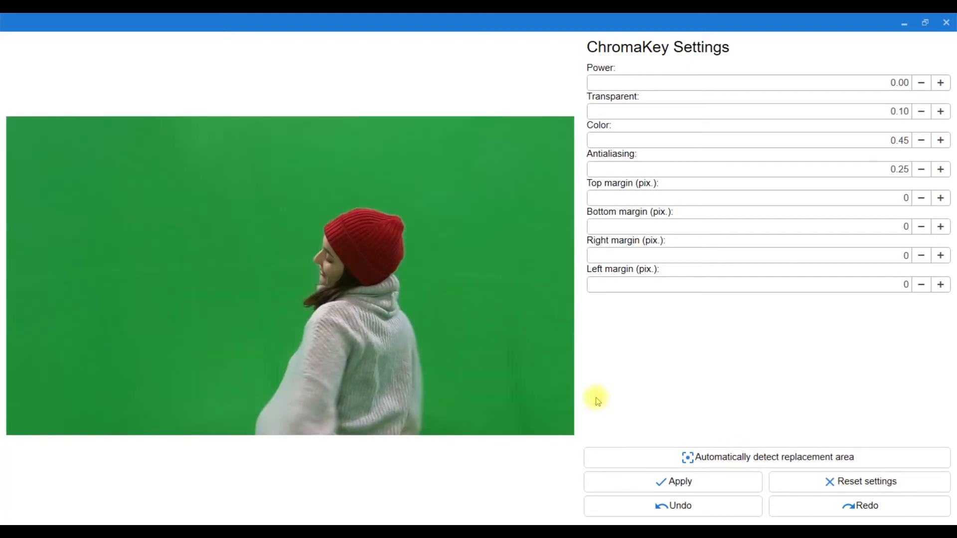
{"action": "left_click", "coordinate": [545, 357]}
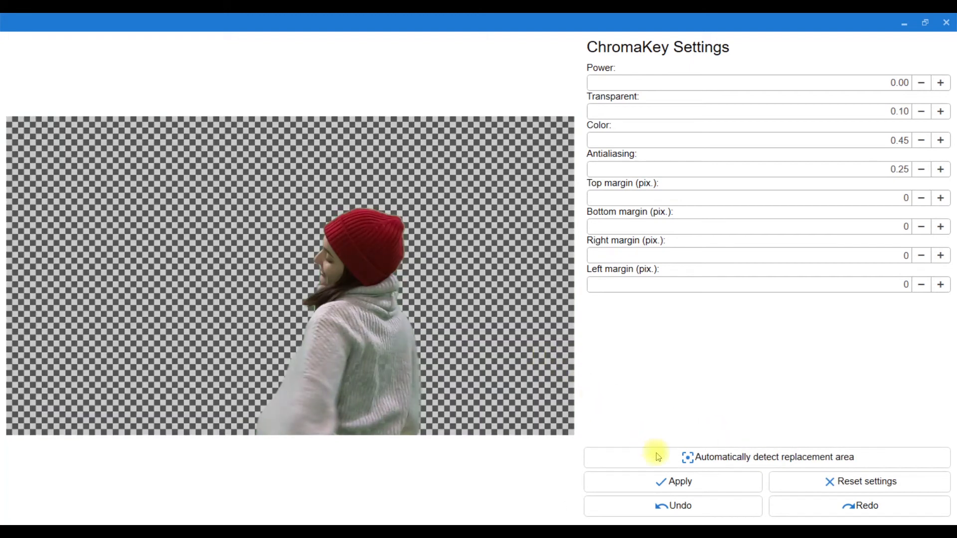
{"action": "left_click", "coordinate": [676, 482]}
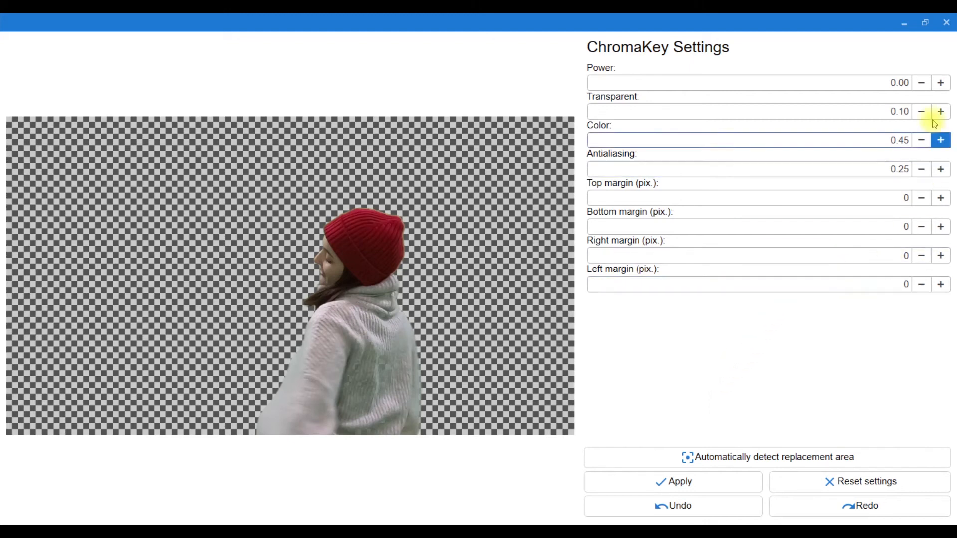
Try raising the ChromaKey Power value step by step and return it to 0.00.
{"action": "left_click", "coordinate": [937, 89]}
{"action": "left_click", "coordinate": [938, 90]}
{"action": "left_click", "coordinate": [937, 90]}
{"action": "left_click", "coordinate": [937, 90]}
{"action": "left_click", "coordinate": [938, 90]}
{"action": "left_click", "coordinate": [937, 90]}
{"action": "left_click", "coordinate": [937, 90]}
{"action": "left_click", "coordinate": [921, 92]}
{"action": "left_click", "coordinate": [921, 91]}
{"action": "left_click", "coordinate": [921, 91]}
{"action": "left_click", "coordinate": [921, 91]}
{"action": "left_click", "coordinate": [920, 92]}
{"action": "left_click", "coordinate": [921, 91]}
{"action": "left_click", "coordinate": [921, 91]}
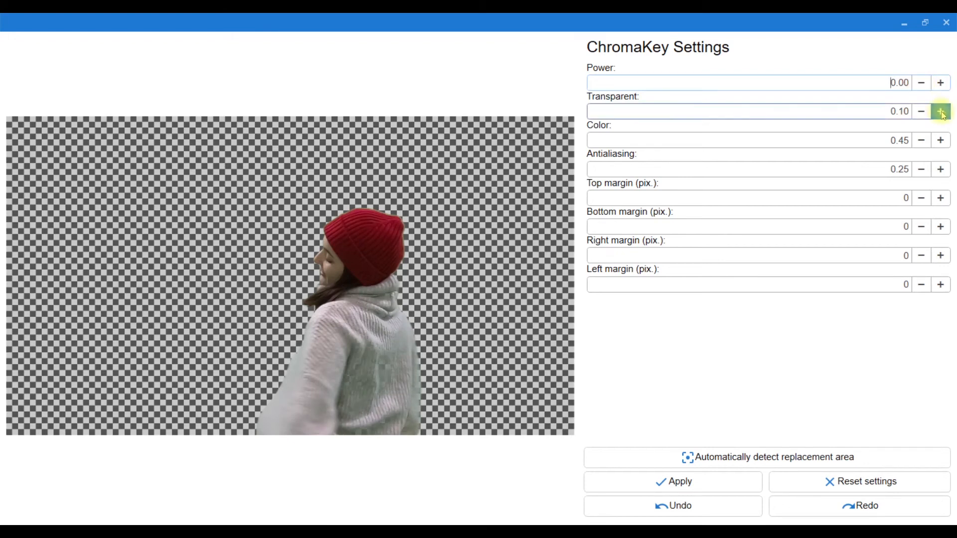
Try a higher Transparent value for the ChromaKey, and lower it to 0.02.
{"action": "left_click", "coordinate": [941, 114]}
{"action": "left_click", "coordinate": [941, 114]}
{"action": "left_click", "coordinate": [942, 113]}
{"action": "left_click", "coordinate": [942, 114]}
{"action": "left_click", "coordinate": [941, 113]}
{"action": "left_click", "coordinate": [941, 114]}
{"action": "left_click", "coordinate": [941, 114]}
{"action": "left_click", "coordinate": [920, 115]}
{"action": "left_click", "coordinate": [921, 115]}
{"action": "left_click", "coordinate": [921, 115]}
{"action": "left_click", "coordinate": [921, 115]}
{"action": "left_click", "coordinate": [920, 115]}
{"action": "left_click", "coordinate": [921, 114]}
{"action": "left_click", "coordinate": [921, 114]}
{"action": "left_click", "coordinate": [921, 114]}
{"action": "double_click", "coordinate": [921, 115]}
{"action": "left_click", "coordinate": [920, 115]}
{"action": "left_click", "coordinate": [921, 114]}
{"action": "left_click", "coordinate": [921, 115]}
{"action": "left_click", "coordinate": [921, 115]}
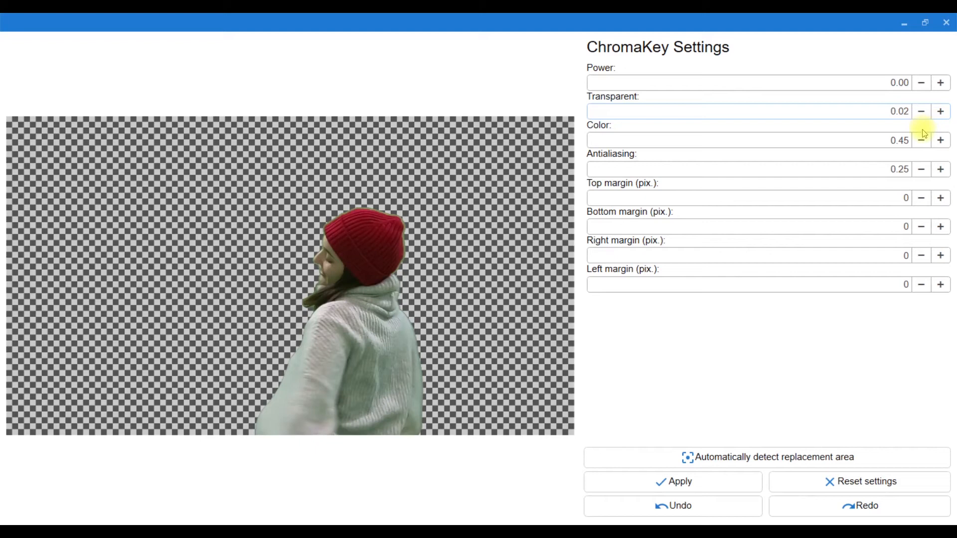
Raise the ChromaKey Antialiasing value to 0.33.
{"action": "left_click", "coordinate": [940, 170]}
{"action": "left_click", "coordinate": [941, 170]}
{"action": "left_click", "coordinate": [940, 170]}
{"action": "left_click", "coordinate": [940, 170]}
{"action": "left_click", "coordinate": [940, 170]}
{"action": "left_click", "coordinate": [940, 170]}
{"action": "left_click", "coordinate": [940, 170]}
{"action": "left_click", "coordinate": [941, 170]}
Try ChromaKey margins of 100 pixels for the top, 200 for the bottom and 500 for the right.
{"action": "double_click", "coordinate": [890, 192]}
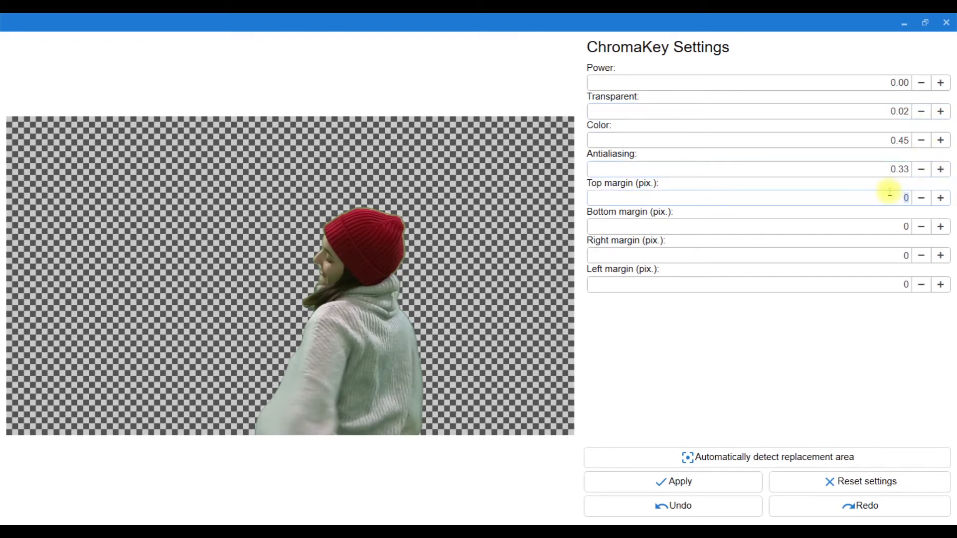
{"action": "type", "text": "100"}
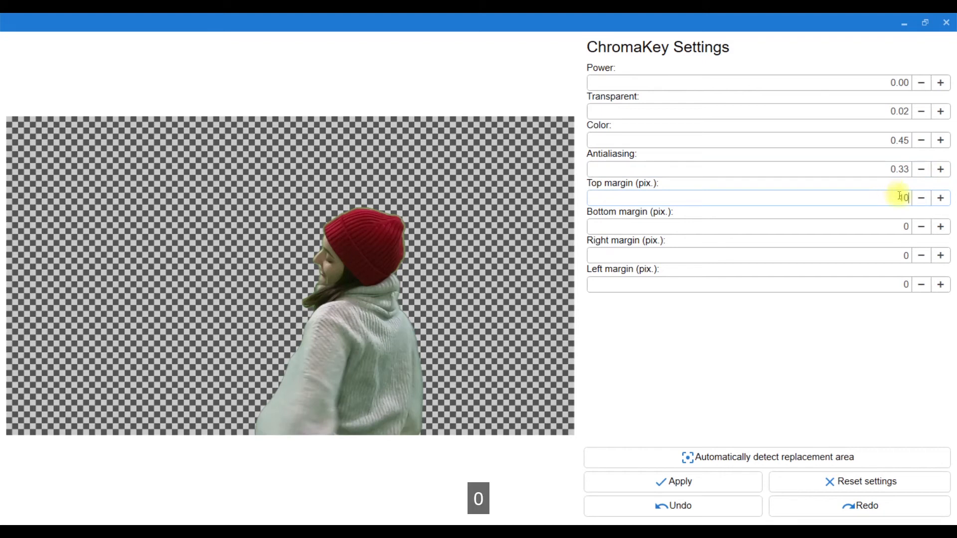
{"action": "double_click", "coordinate": [900, 226]}
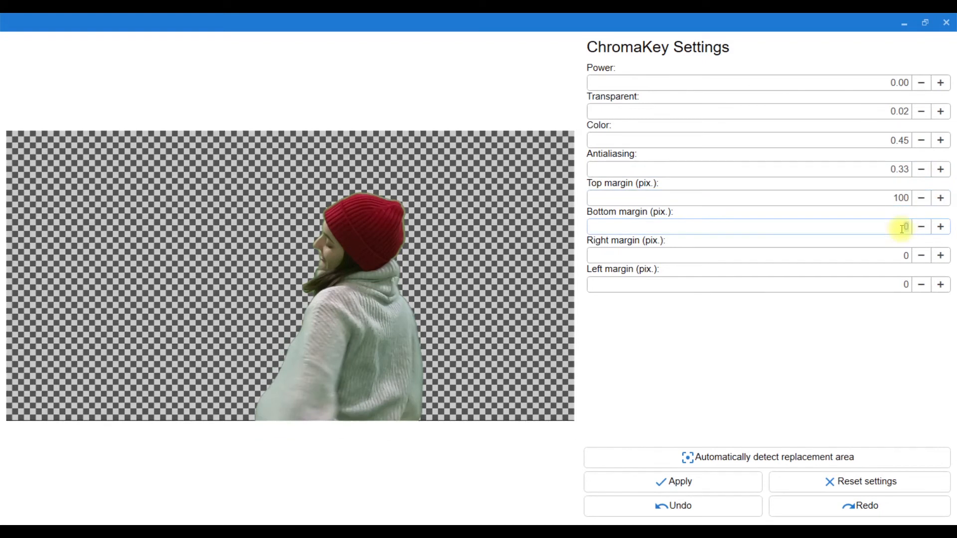
{"action": "type", "text": "200"}
{"action": "double_click", "coordinate": [897, 255]}
{"action": "type", "text": "50"}
{"action": "type", "text": "0"}
Reset the right, bottom and top ChromaKey margins to 0 and close the advanced settings.
{"action": "double_click", "coordinate": [893, 284]}
{"action": "double_click", "coordinate": [898, 256]}
{"action": "type", "text": "0"}
{"action": "double_click", "coordinate": [897, 226]}
{"action": "type", "text": "0"}
{"action": "double_click", "coordinate": [899, 198]}
{"action": "type", "text": "0"}
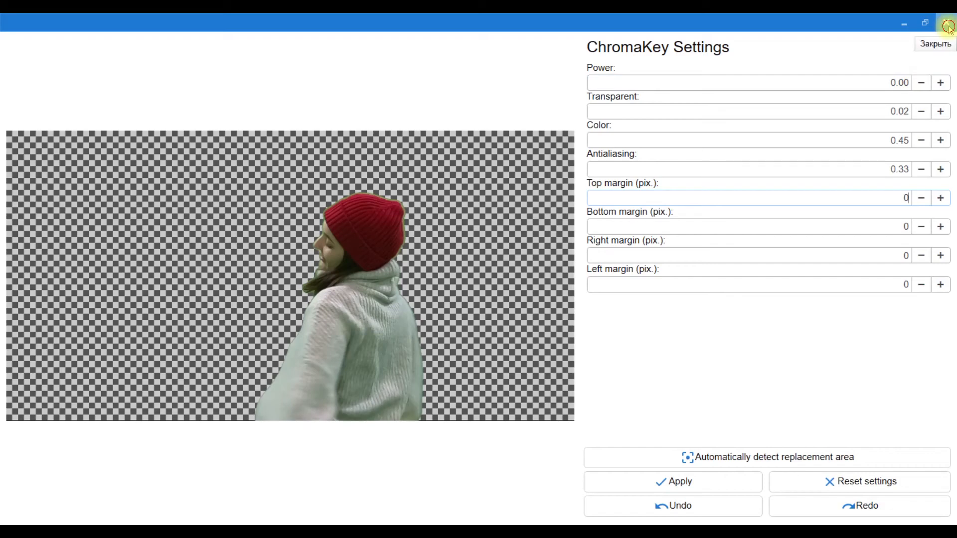
{"action": "left_click", "coordinate": [947, 24]}
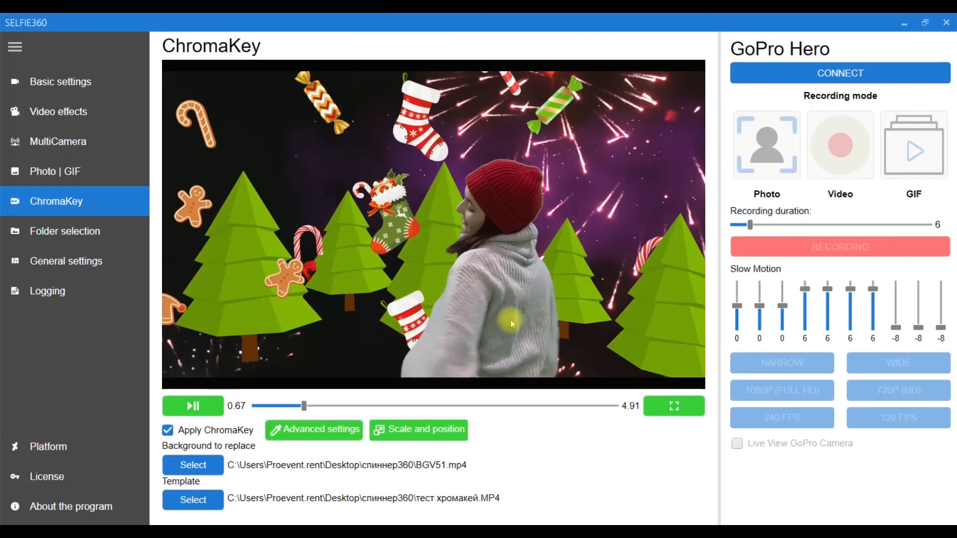
Scale the keyed template footage to about 1429 pixels wide, position it at about X 213, Y 277, and play the composite.
{"action": "left_click", "coordinate": [461, 439]}
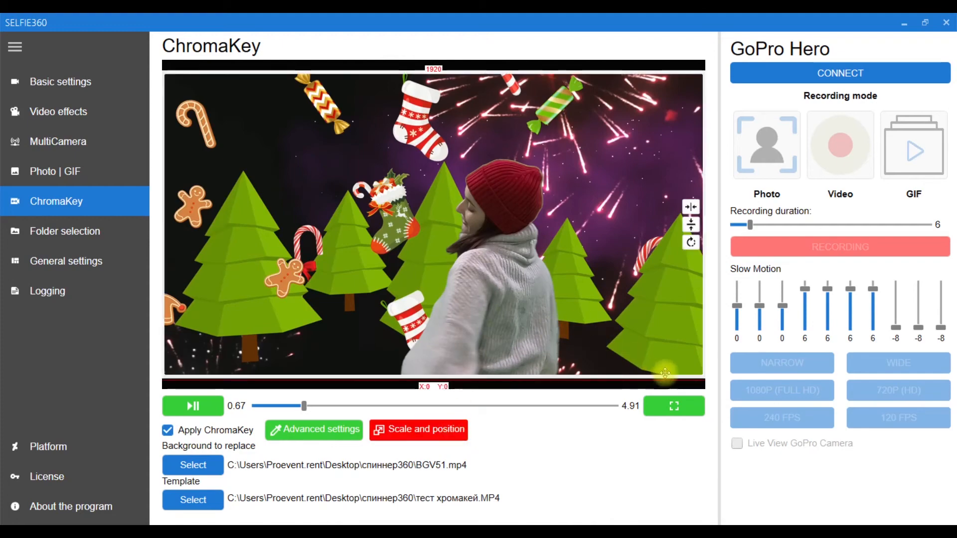
{"action": "left_click_drag", "start_coordinate": [703, 377], "coordinate": [565, 299]}
{"action": "left_click_drag", "start_coordinate": [493, 269], "coordinate": [554, 348]}
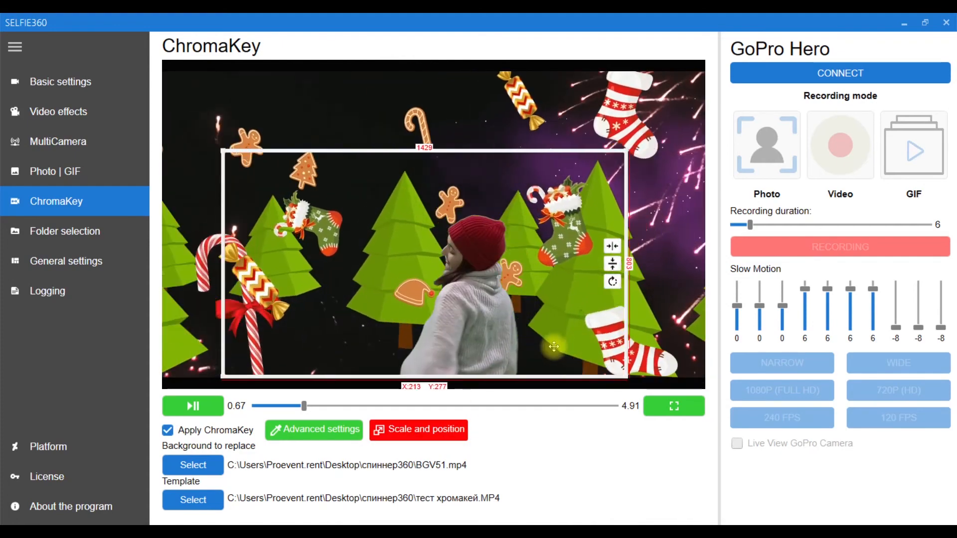
{"action": "left_click", "coordinate": [451, 432]}
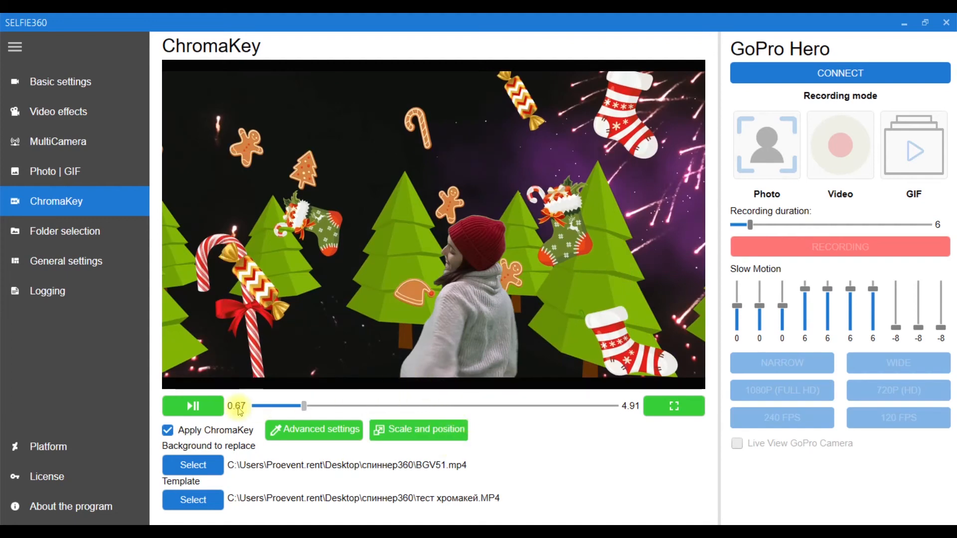
{"action": "left_click", "coordinate": [206, 408]}
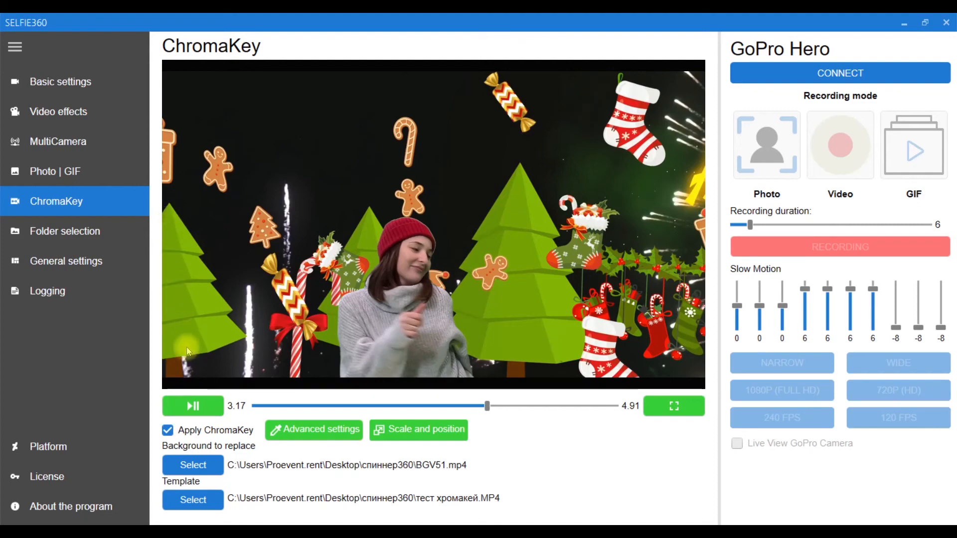
{"action": "left_click", "coordinate": [192, 405]}
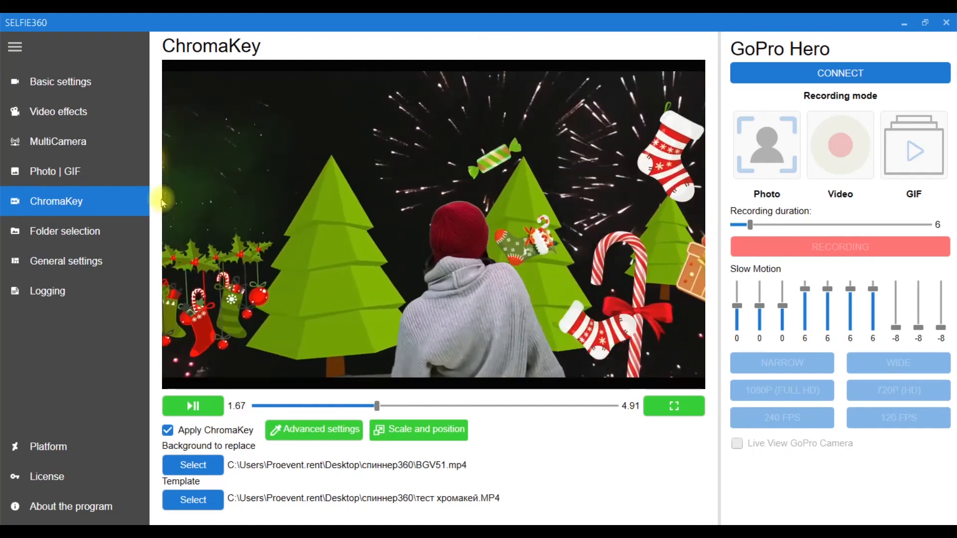
In the folder selection's slideshow settings, choose \\.\DISPLAY1 as the display monitor and open the slideshow window.
{"action": "left_click", "coordinate": [99, 236]}
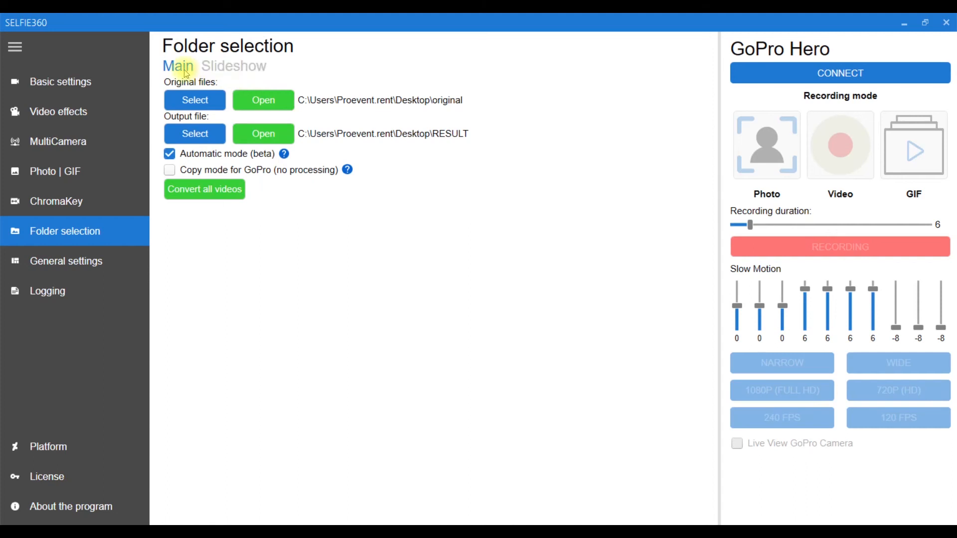
{"action": "left_click", "coordinate": [212, 68]}
{"action": "left_click", "coordinate": [248, 95]}
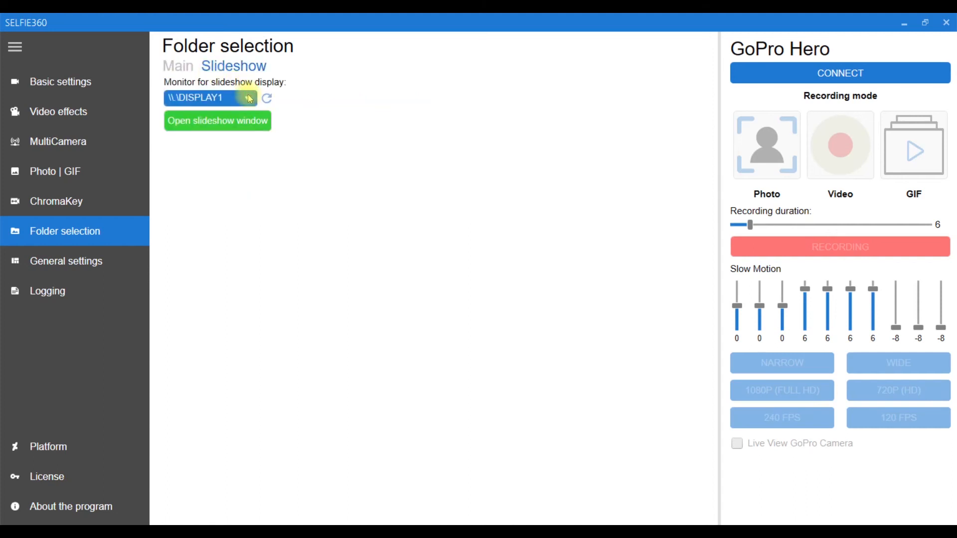
{"action": "left_click", "coordinate": [224, 116]}
{"action": "left_click", "coordinate": [228, 126]}
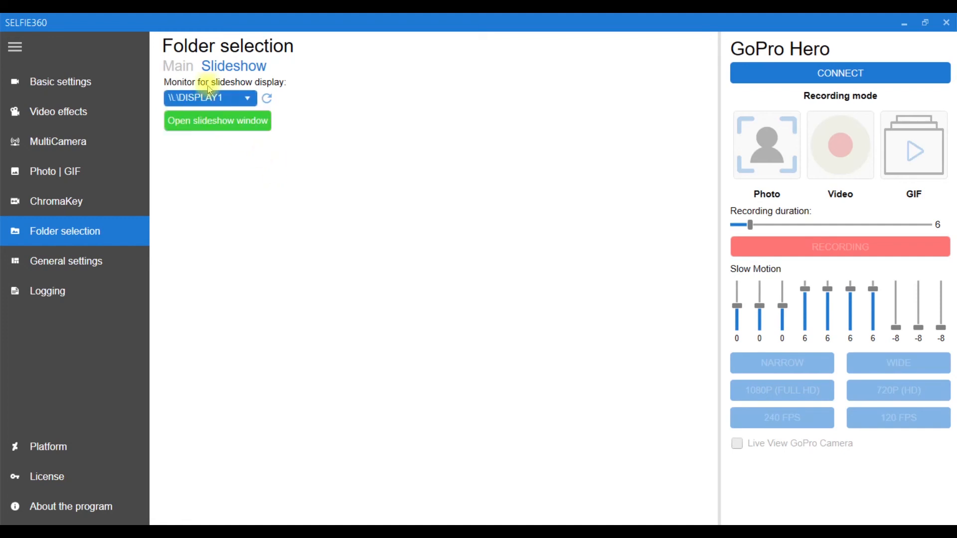
Return to the main folder settings and look at the folder choices for the original files and the output file.
{"action": "left_click", "coordinate": [180, 62]}
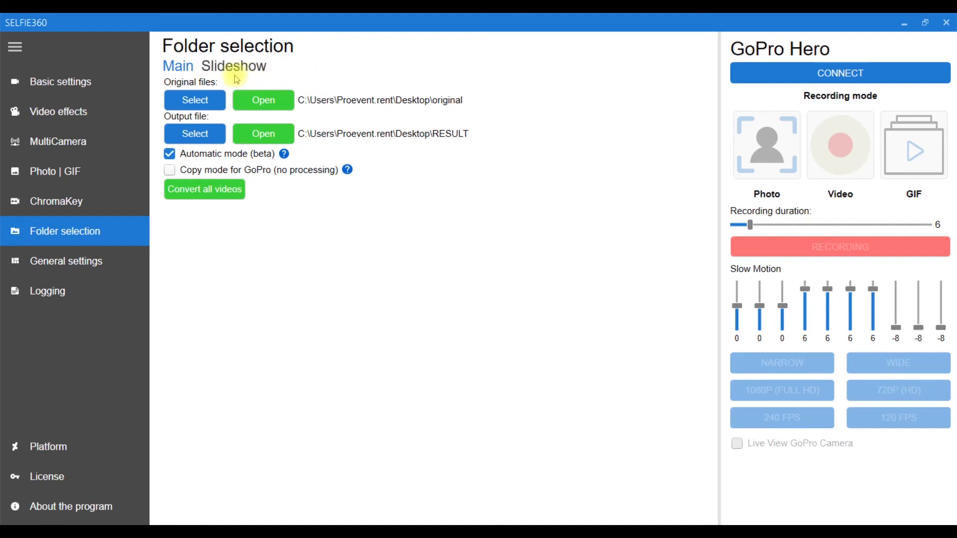
{"action": "left_click", "coordinate": [180, 104]}
{"action": "left_click", "coordinate": [247, 110]}
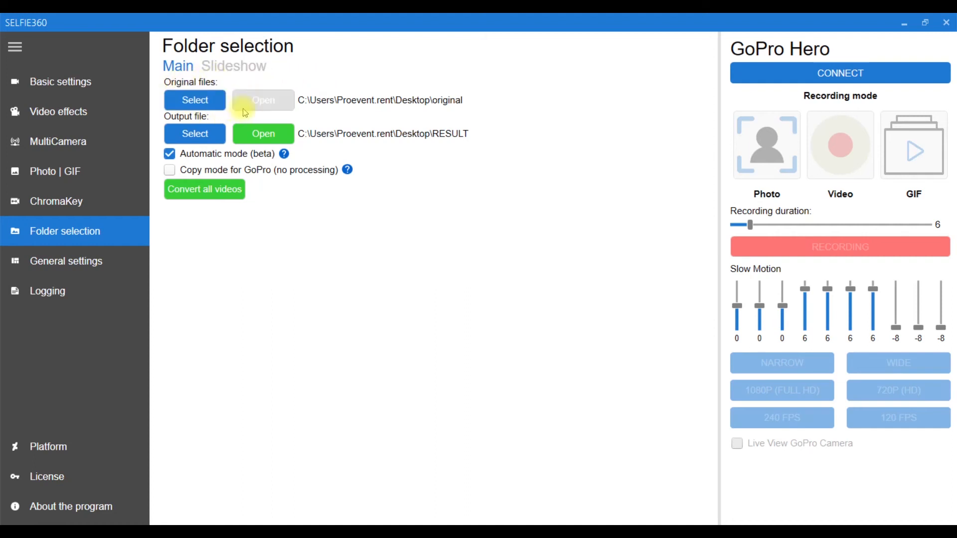
{"action": "left_click", "coordinate": [205, 141]}
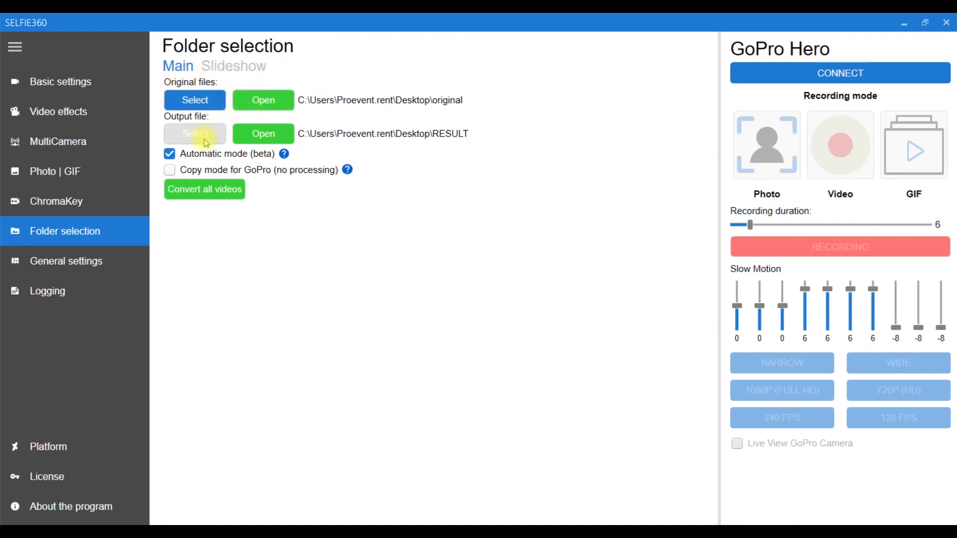
Turn off Automatic mode (beta), read its help note, and toggle Copy mode for GoPro on and off.
{"action": "left_click", "coordinate": [210, 155]}
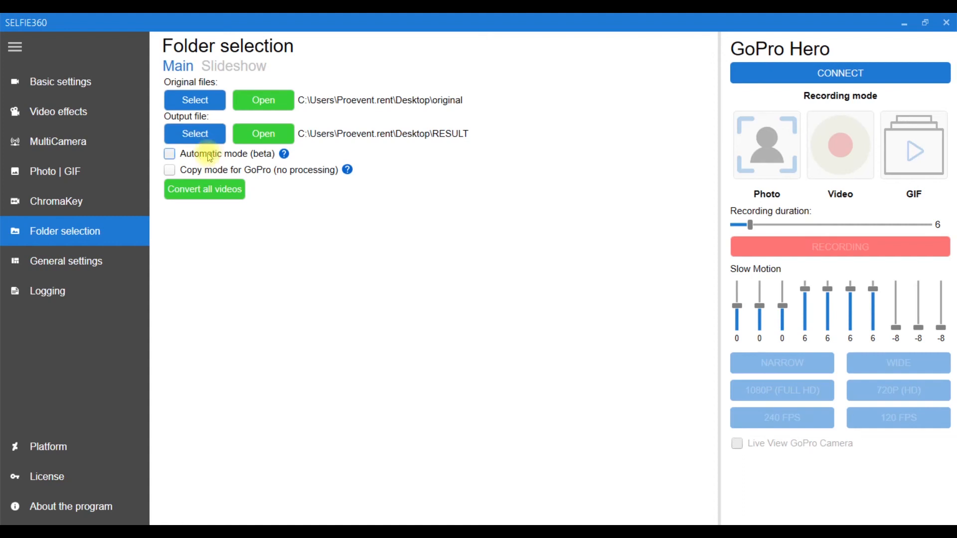
{"action": "mouse_move", "coordinate": [279, 157]}
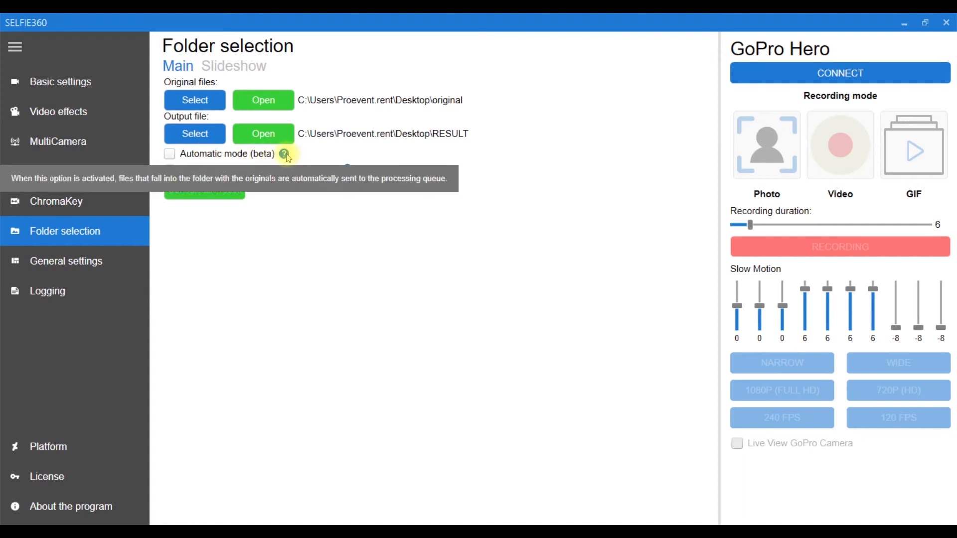
{"action": "left_click", "coordinate": [222, 156]}
{"action": "left_click", "coordinate": [235, 158]}
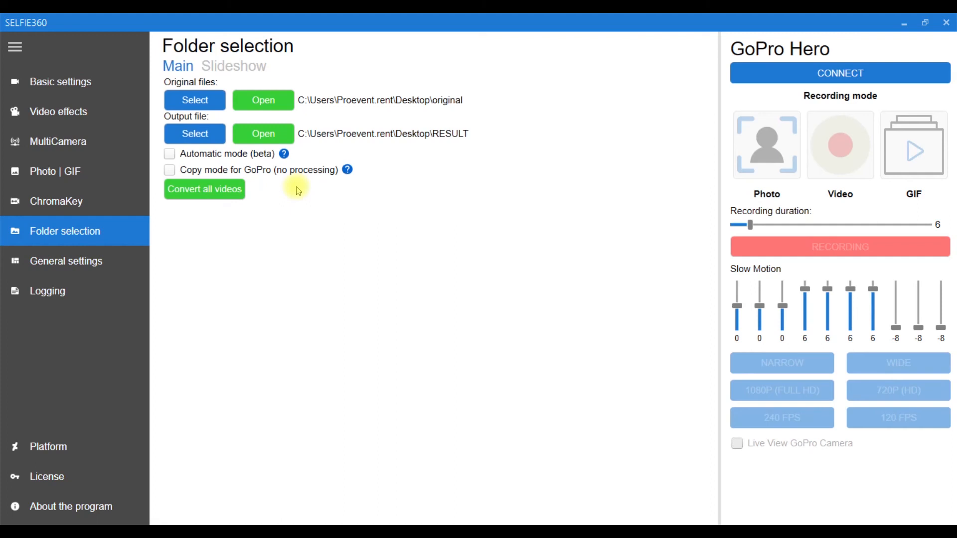
{"action": "left_click", "coordinate": [297, 172]}
{"action": "left_click", "coordinate": [297, 172]}
Start converting all videos, limit the selection to GH010886.MP4, and send it for processing.
{"action": "left_click", "coordinate": [222, 188]}
{"action": "left_click", "coordinate": [239, 193]}
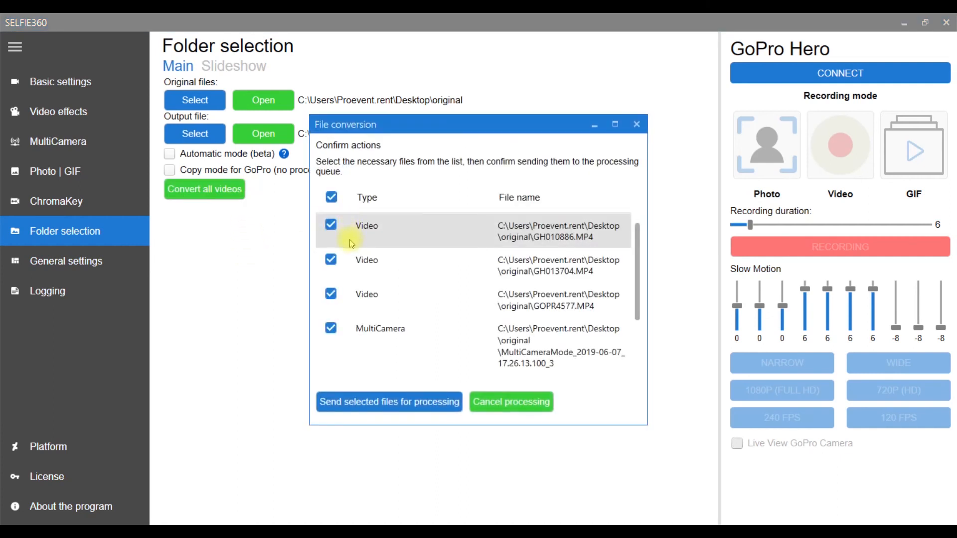
{"action": "scroll", "coordinate": [351, 244], "scroll_direction": "down", "scroll_amount": 3}
{"action": "scroll", "coordinate": [351, 244], "scroll_direction": "up", "scroll_amount": 3}
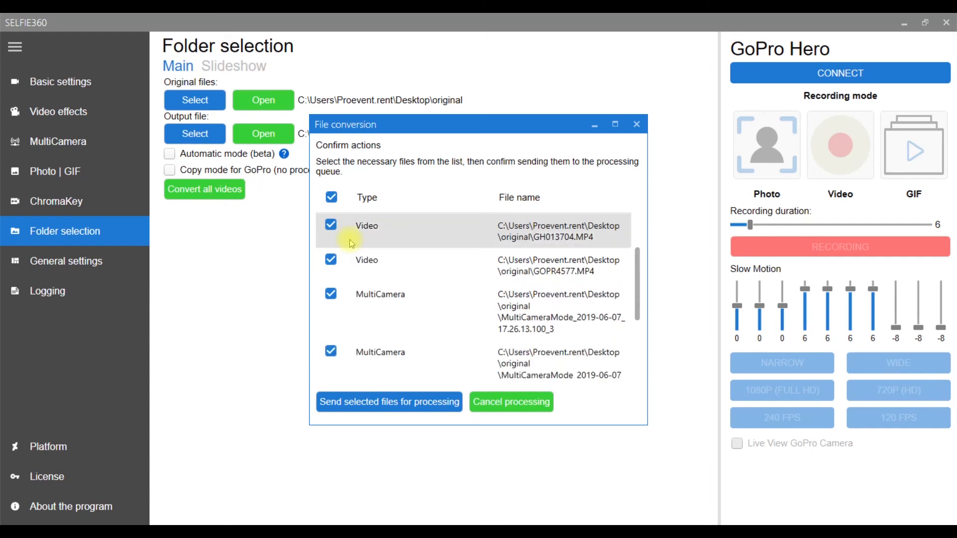
{"action": "left_click", "coordinate": [331, 198]}
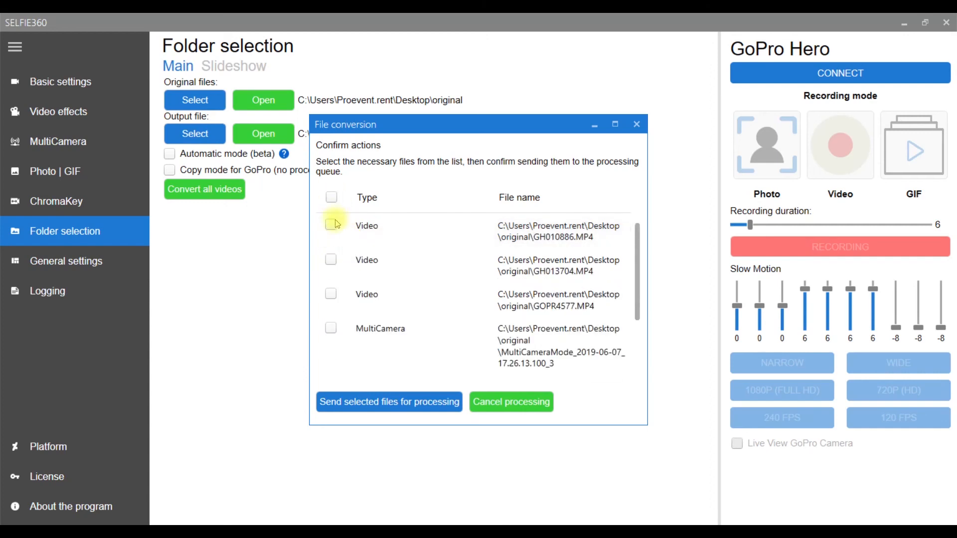
{"action": "left_click", "coordinate": [331, 225]}
{"action": "left_click", "coordinate": [351, 408]}
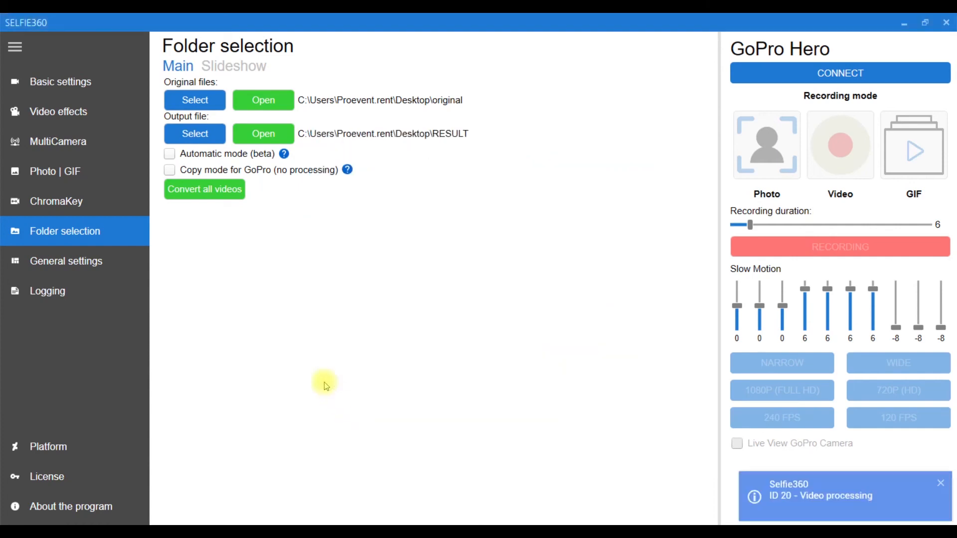
In the general settings, keep en-EN as the interface language and try to enable Auto Connect to SSID.
{"action": "left_click", "coordinate": [100, 254]}
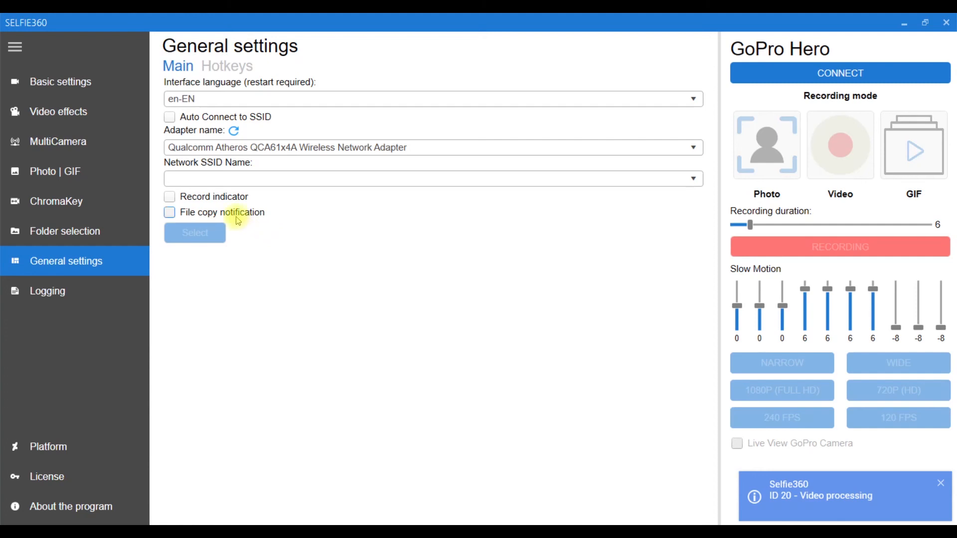
{"action": "left_click", "coordinate": [232, 99]}
{"action": "left_click", "coordinate": [235, 104]}
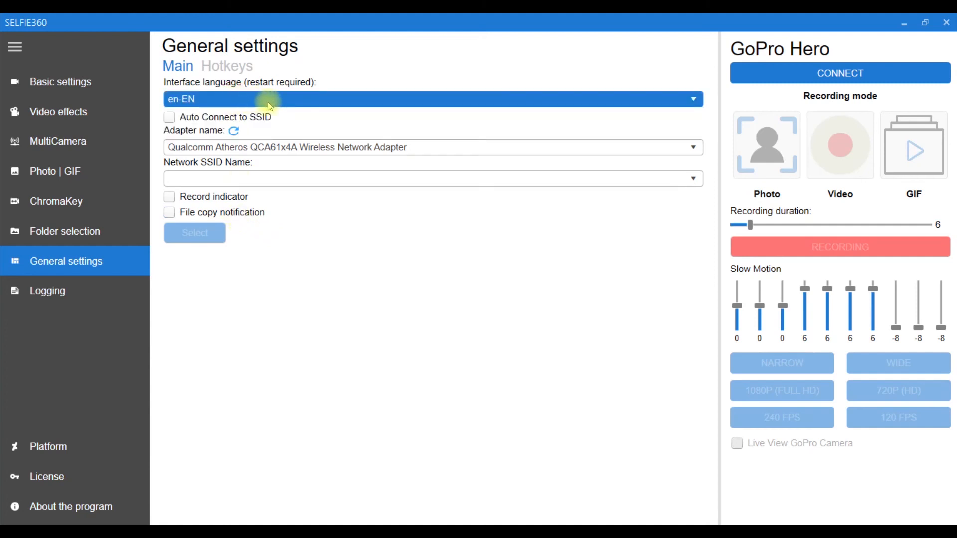
{"action": "left_click", "coordinate": [243, 126]}
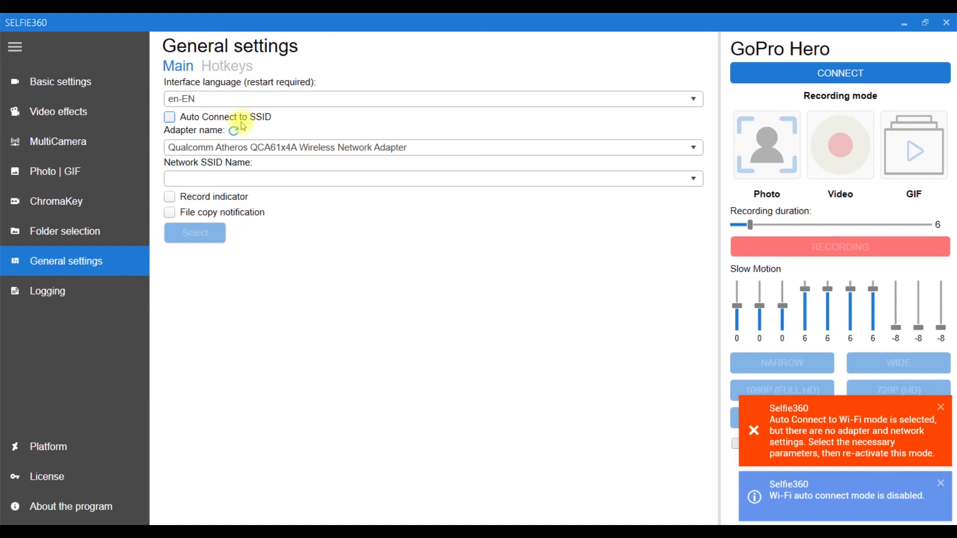
{"action": "left_click", "coordinate": [170, 117]}
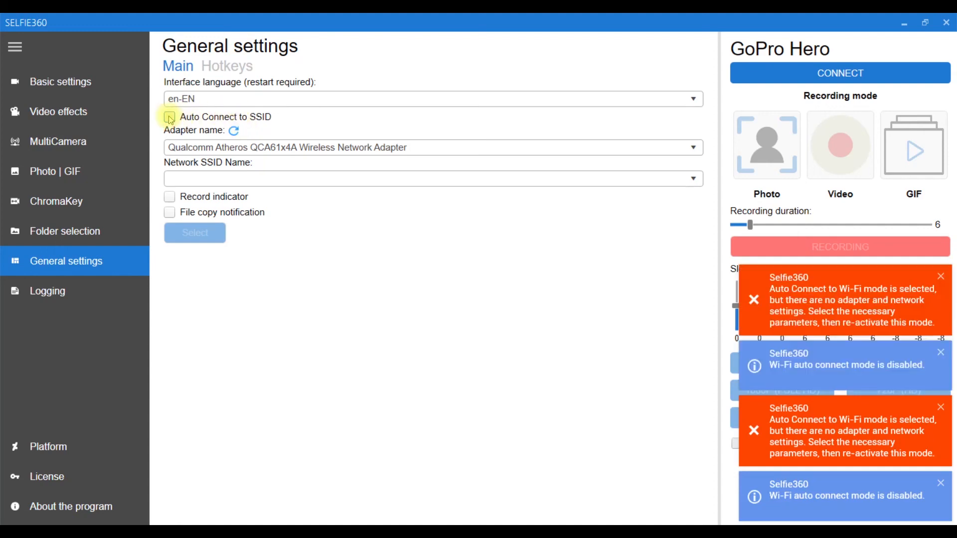
Look at the wireless adapter choices and the network SSID choices for automatic connection.
{"action": "left_click", "coordinate": [252, 146]}
{"action": "left_click", "coordinate": [258, 149]}
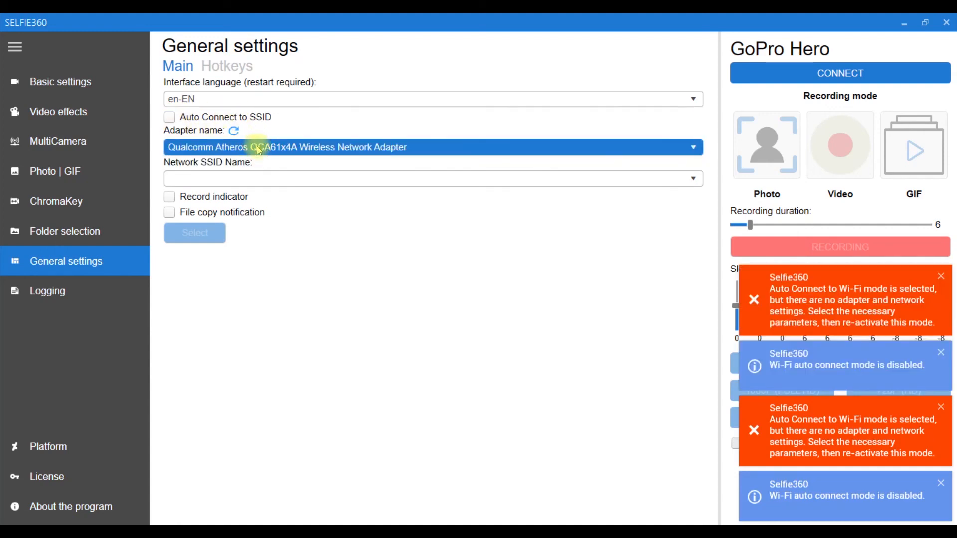
{"action": "left_click", "coordinate": [286, 179]}
{"action": "left_click", "coordinate": [287, 179]}
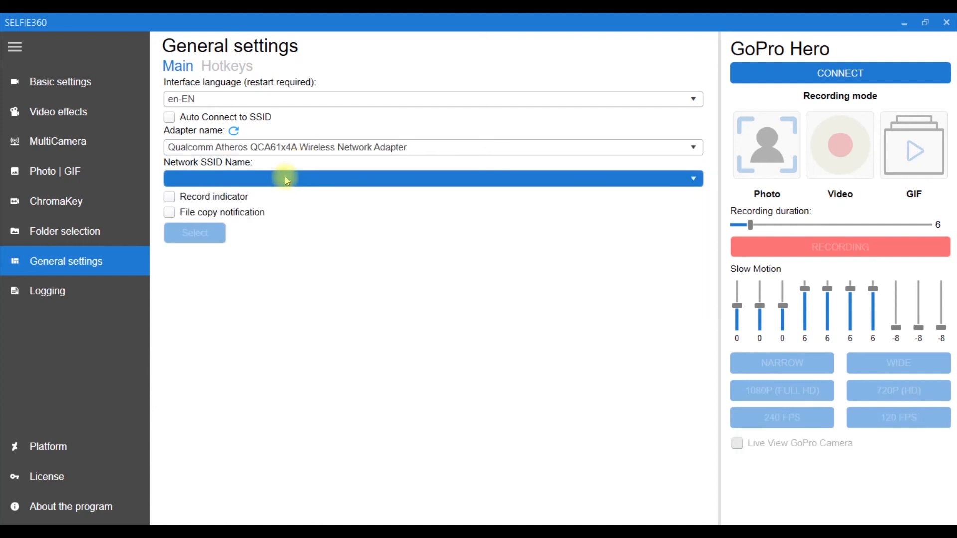
Turn the record indicator on, reposition it and turn it off, and toggle the file copy notification on and off.
{"action": "left_click", "coordinate": [233, 198]}
{"action": "left_click_drag", "start_coordinate": [48, 57], "coordinate": [46, 34]}
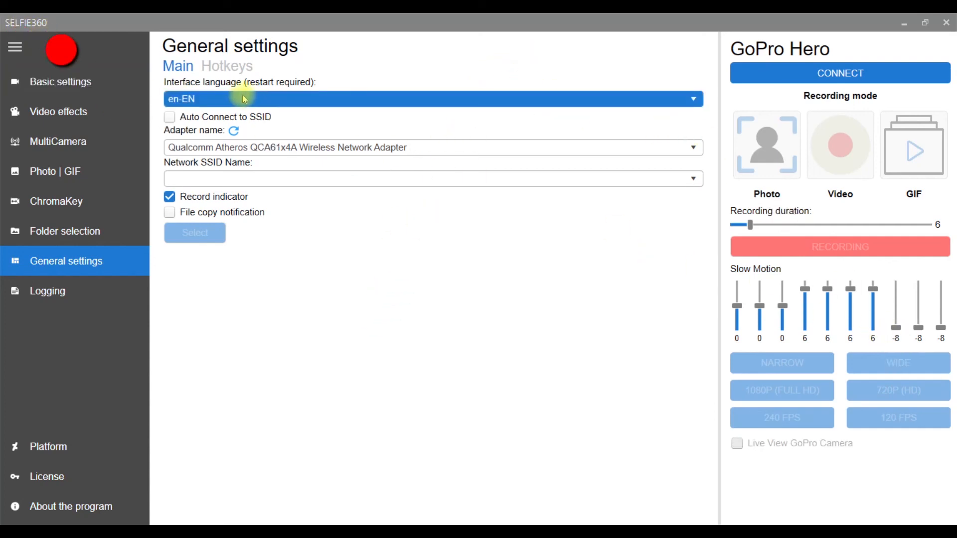
{"action": "left_click", "coordinate": [221, 197]}
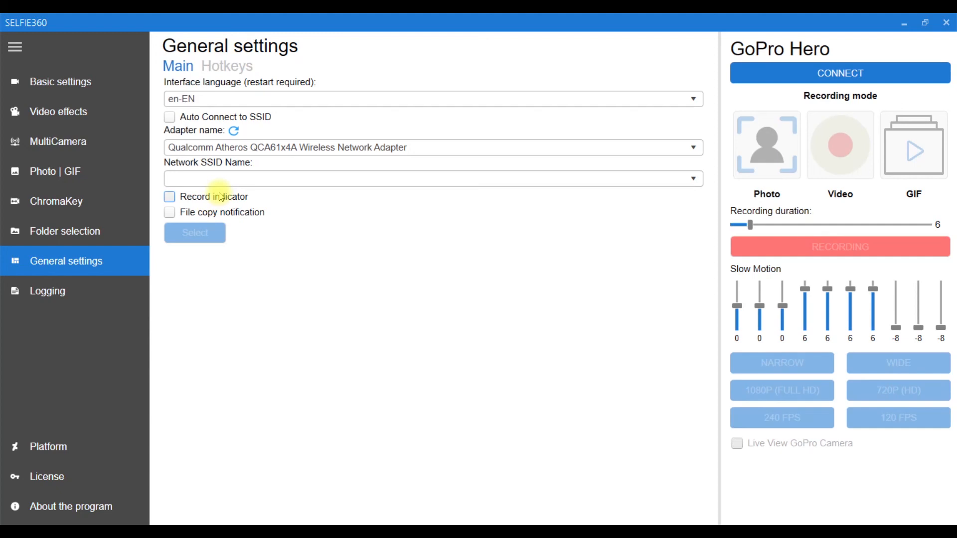
{"action": "left_click", "coordinate": [220, 211]}
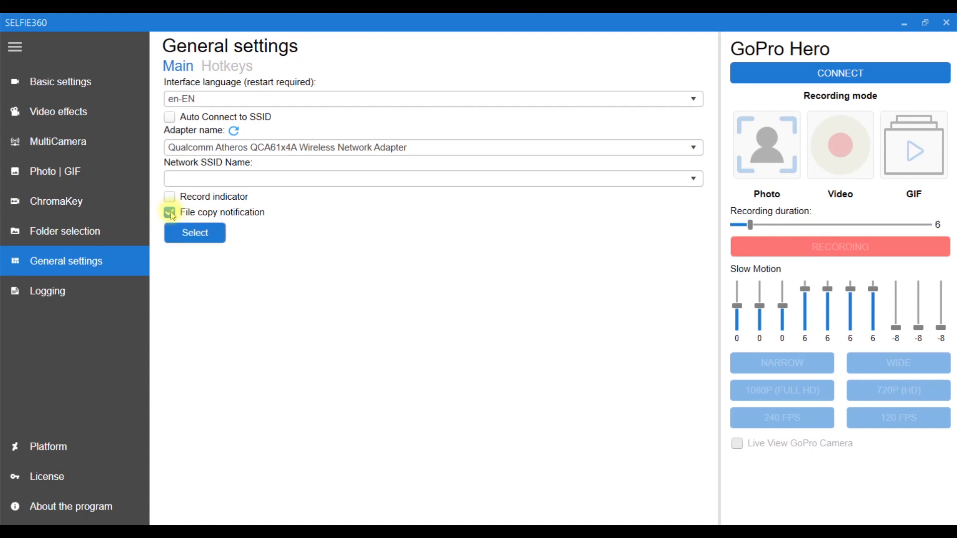
{"action": "left_click", "coordinate": [170, 213]}
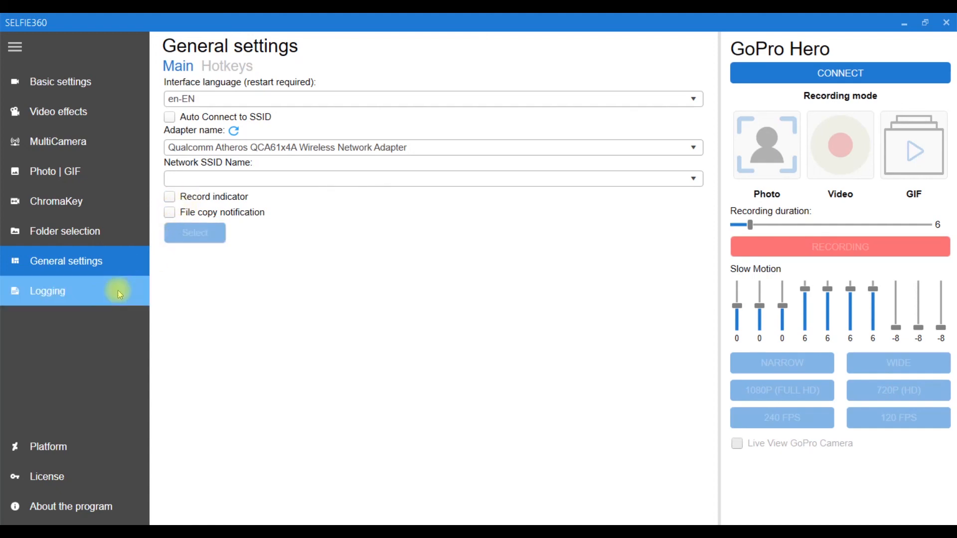
Look through the log of processed videos down to its end and select the entry for GH010886.MP4.
{"action": "left_click", "coordinate": [82, 298]}
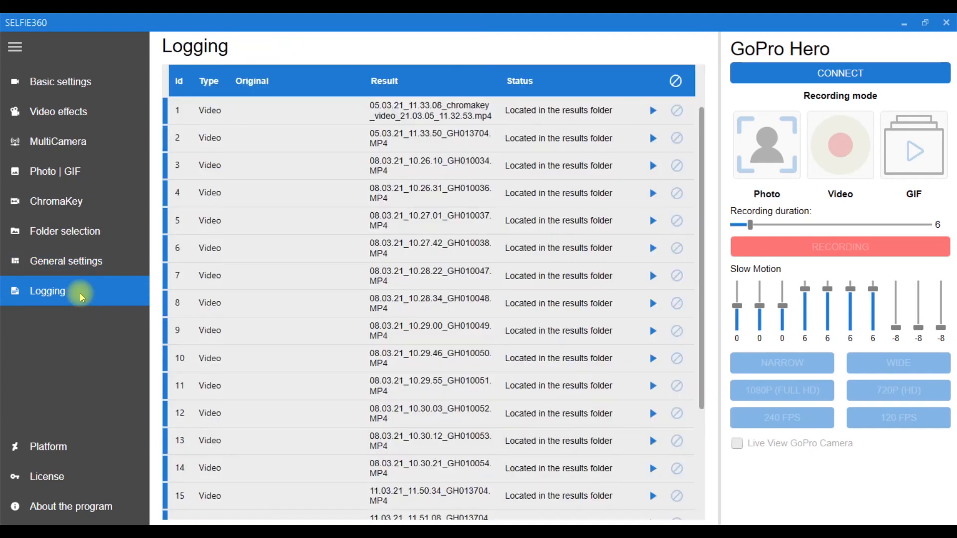
{"action": "scroll", "coordinate": [301, 303], "scroll_direction": "down", "scroll_amount": 3}
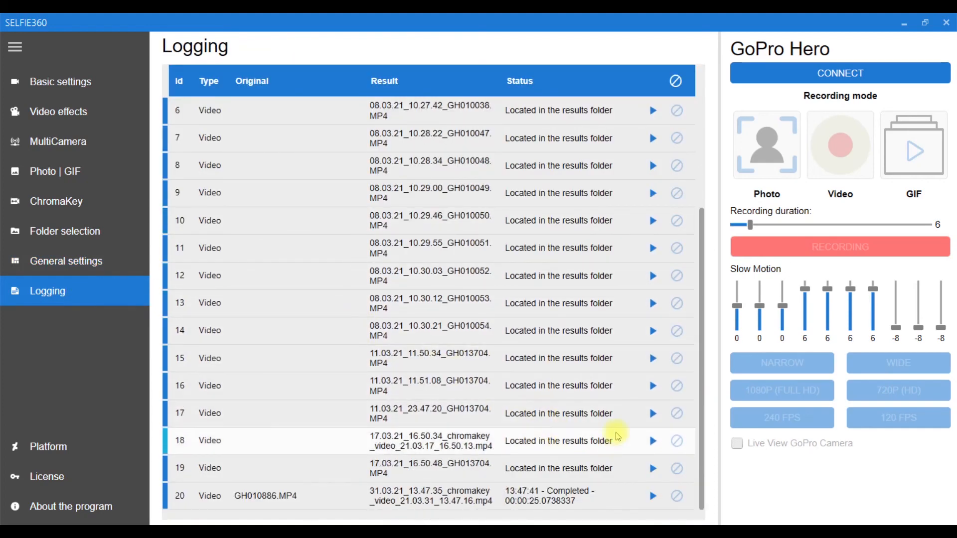
{"action": "left_click_drag", "start_coordinate": [701, 464], "coordinate": [701, 333]}
{"action": "left_click_drag", "start_coordinate": [701, 374], "coordinate": [717, 497]}
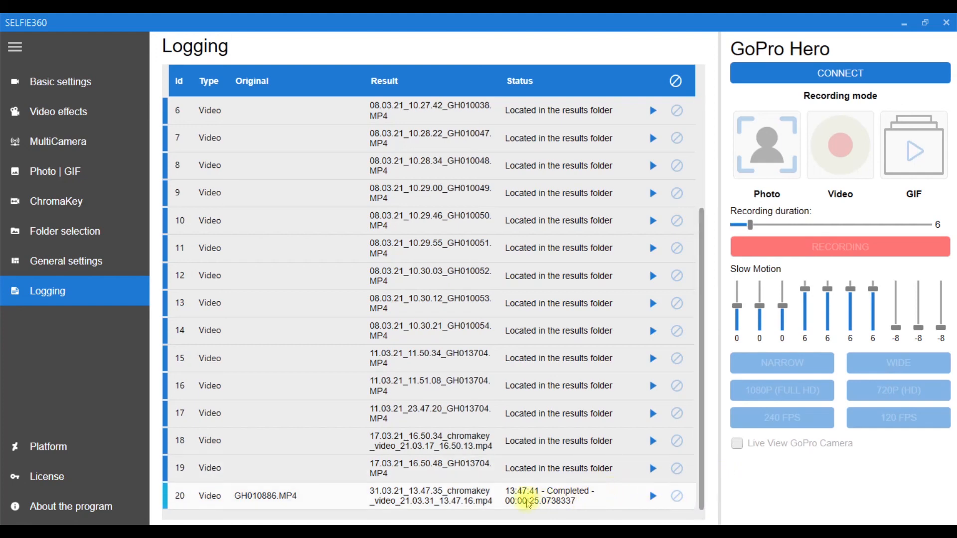
{"action": "left_click", "coordinate": [489, 505]}
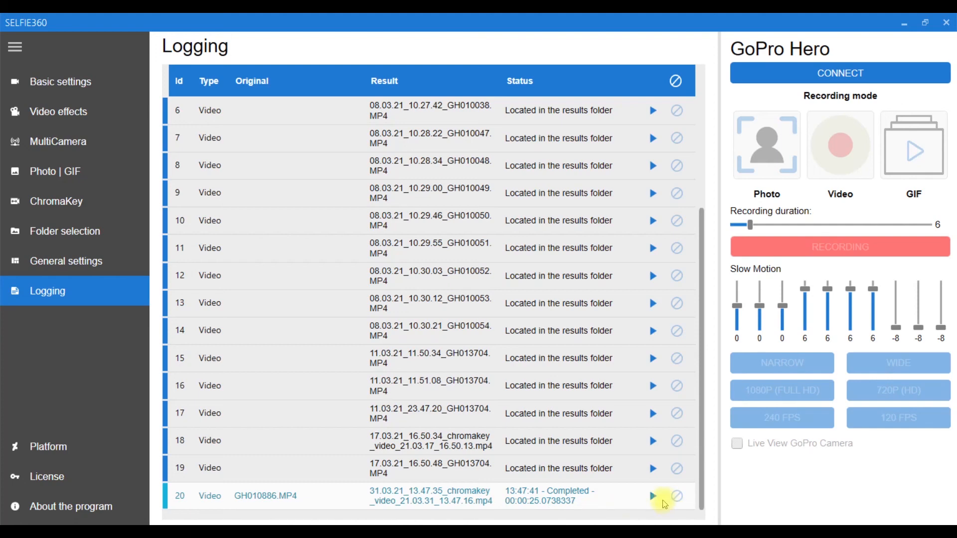
View the Platform settings, and examine the license details, highlighting the license ID.
{"action": "left_click", "coordinate": [91, 453]}
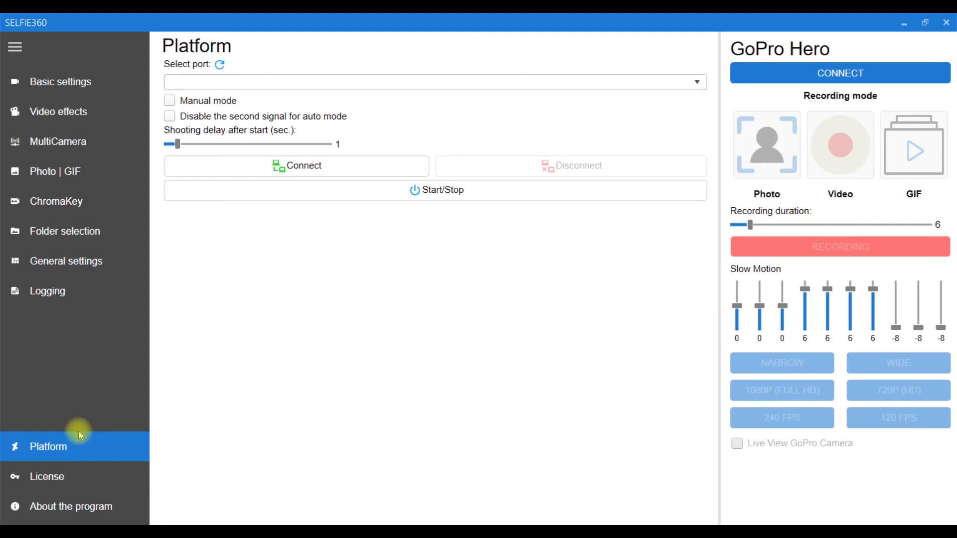
{"action": "left_click", "coordinate": [83, 477]}
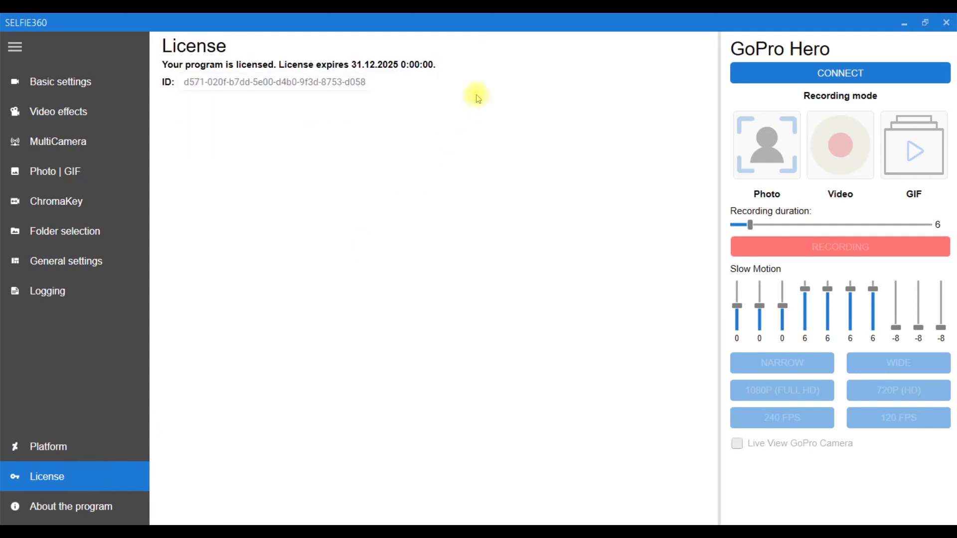
{"action": "left_click_drag", "start_coordinate": [360, 82], "coordinate": [164, 88]}
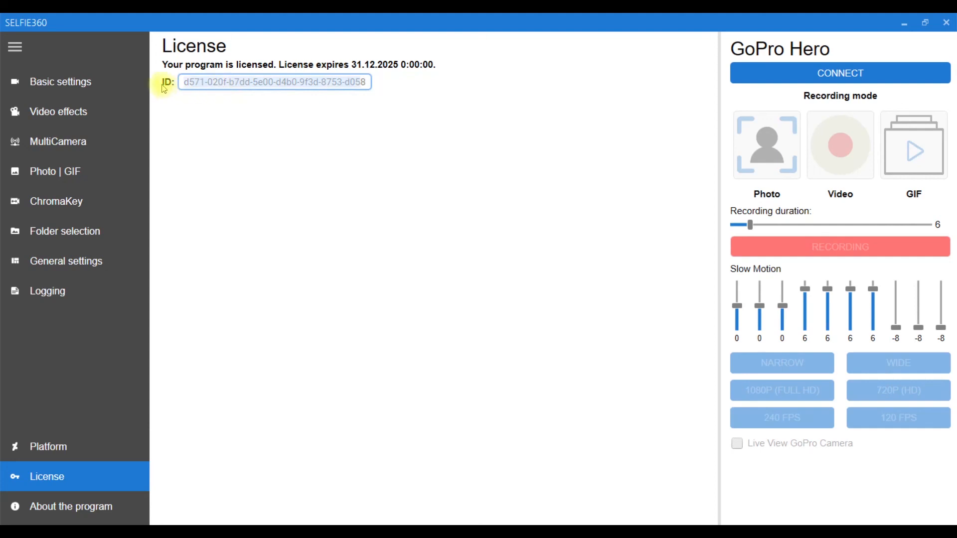
{"action": "left_click", "coordinate": [192, 83]}
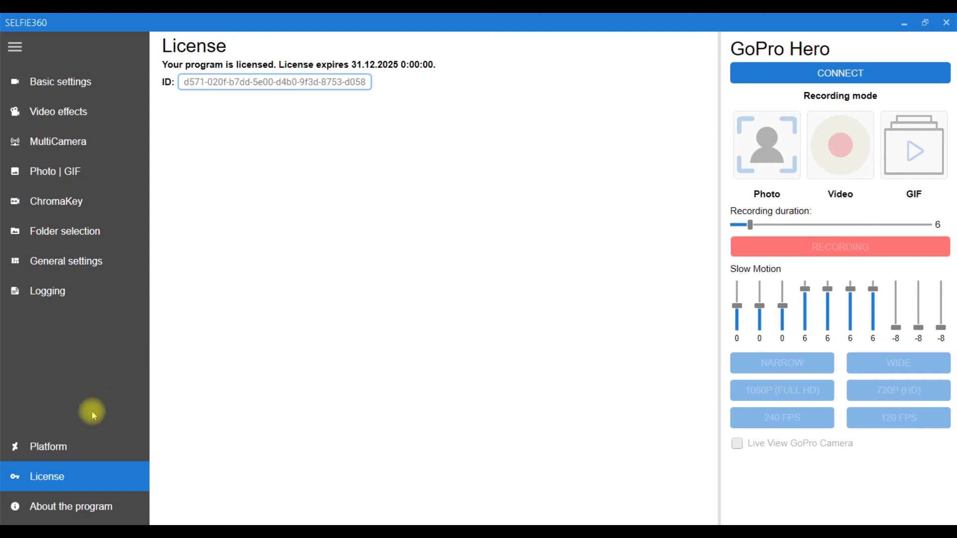
View the information about the program and check for updates.
{"action": "left_click", "coordinate": [69, 507]}
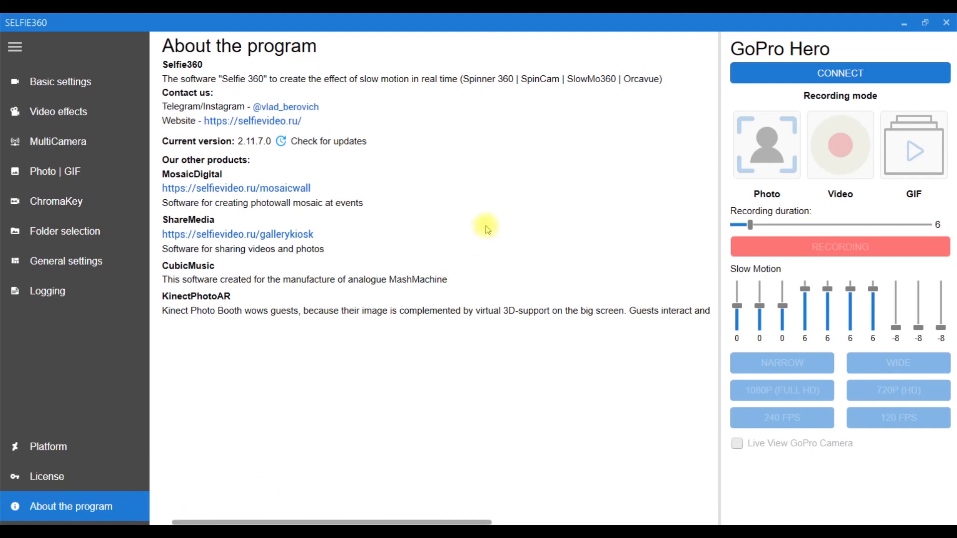
{"action": "left_click", "coordinate": [281, 142]}
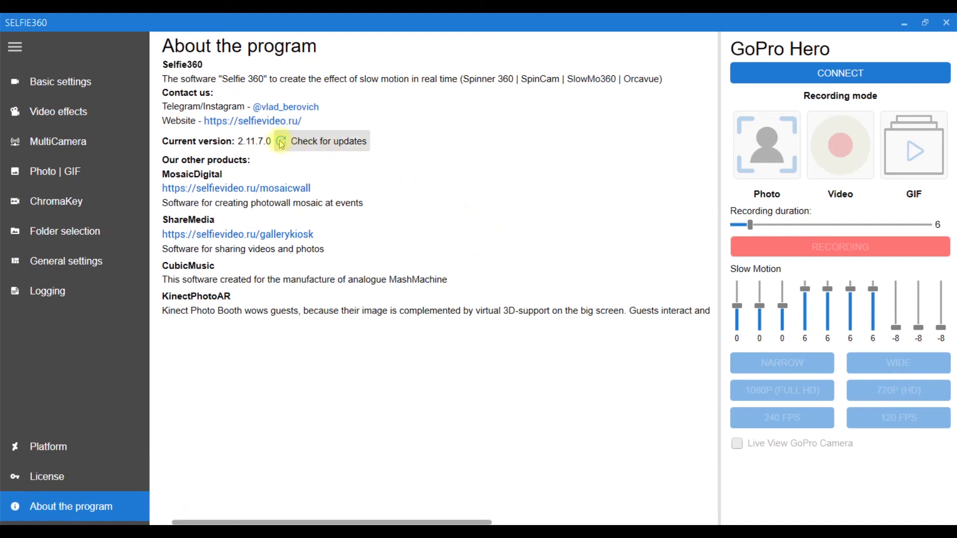